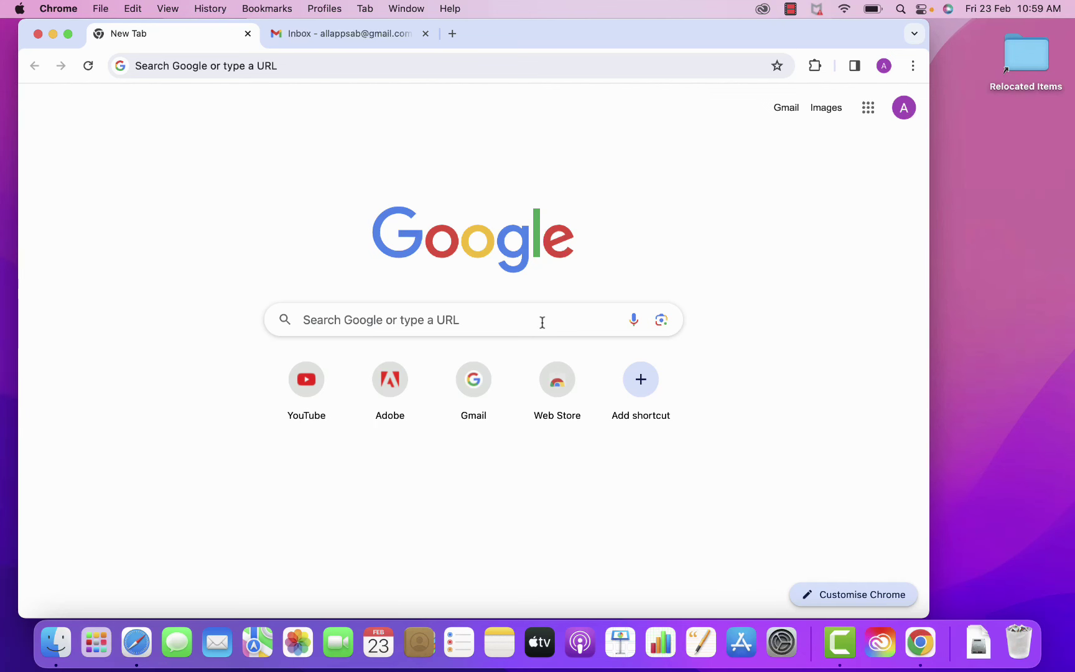
# Search Google for 'adobe creative cloud'
pyautogui.click(440, 67)
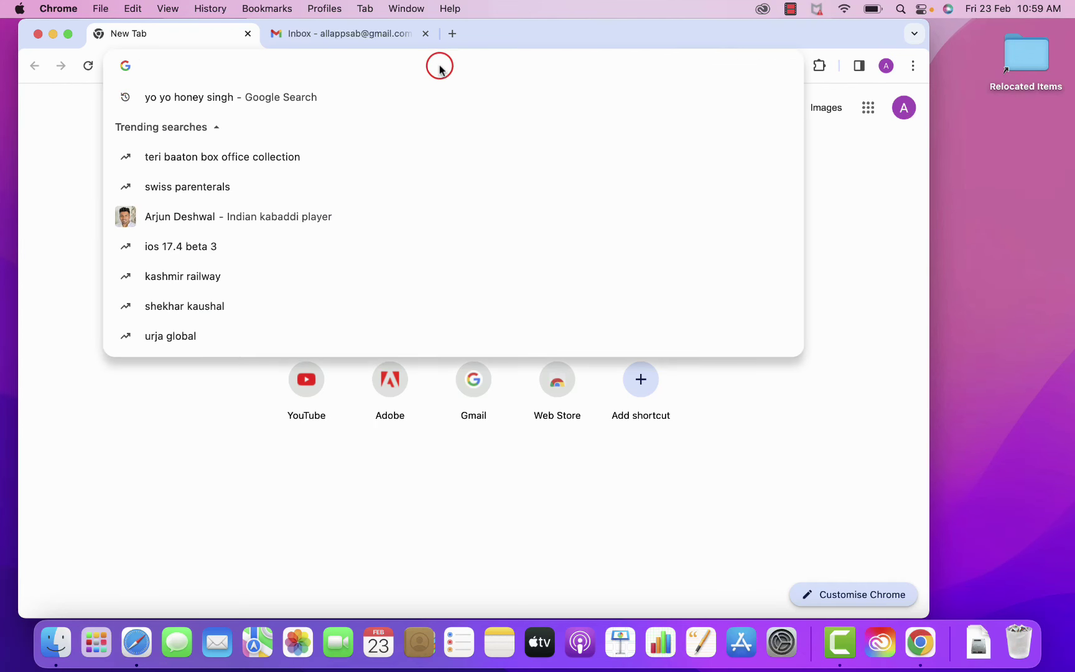
pyautogui.write('adobe creat')
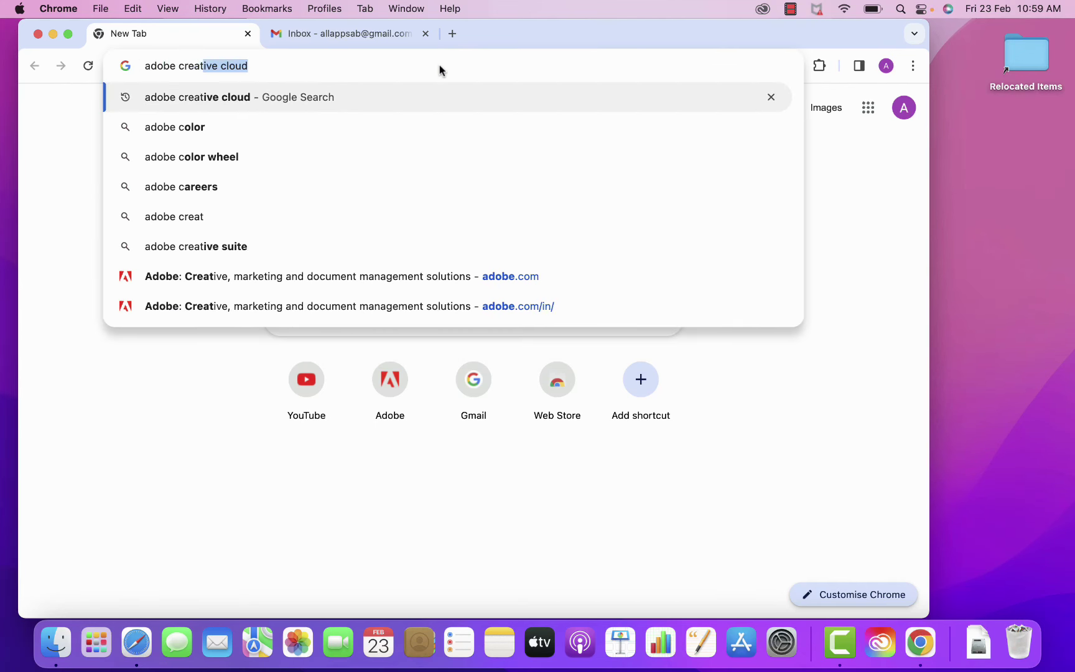
pyautogui.write('ive cloud')
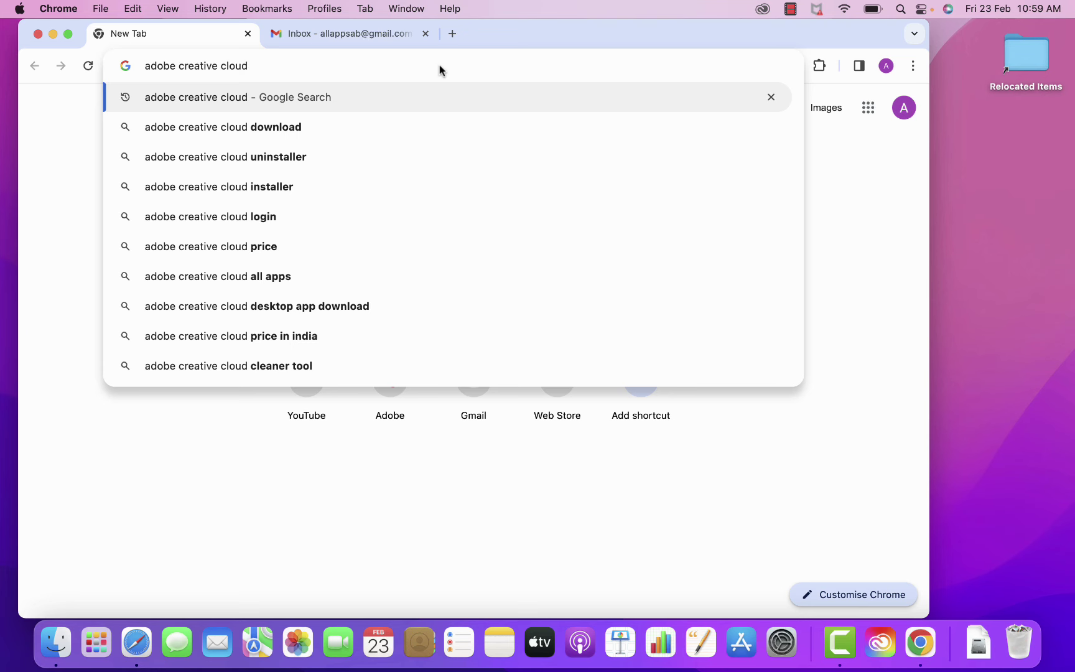
pyautogui.press('Return')
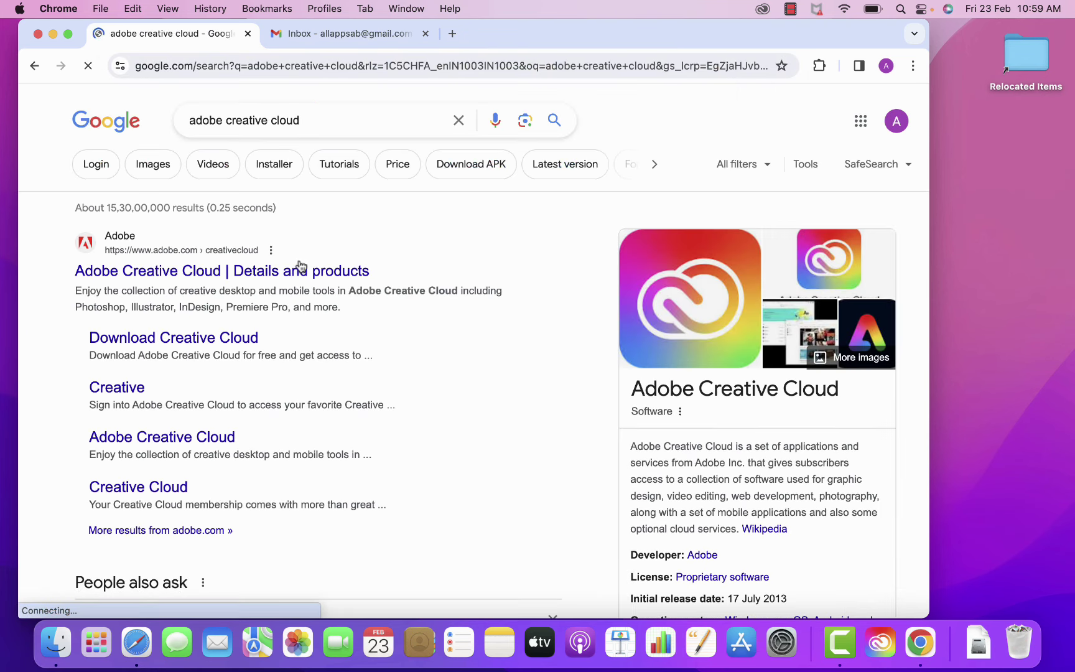
# Open Adobe's Creative Cloud page on the India site and start the For Business free trial
pyautogui.click(297, 272)
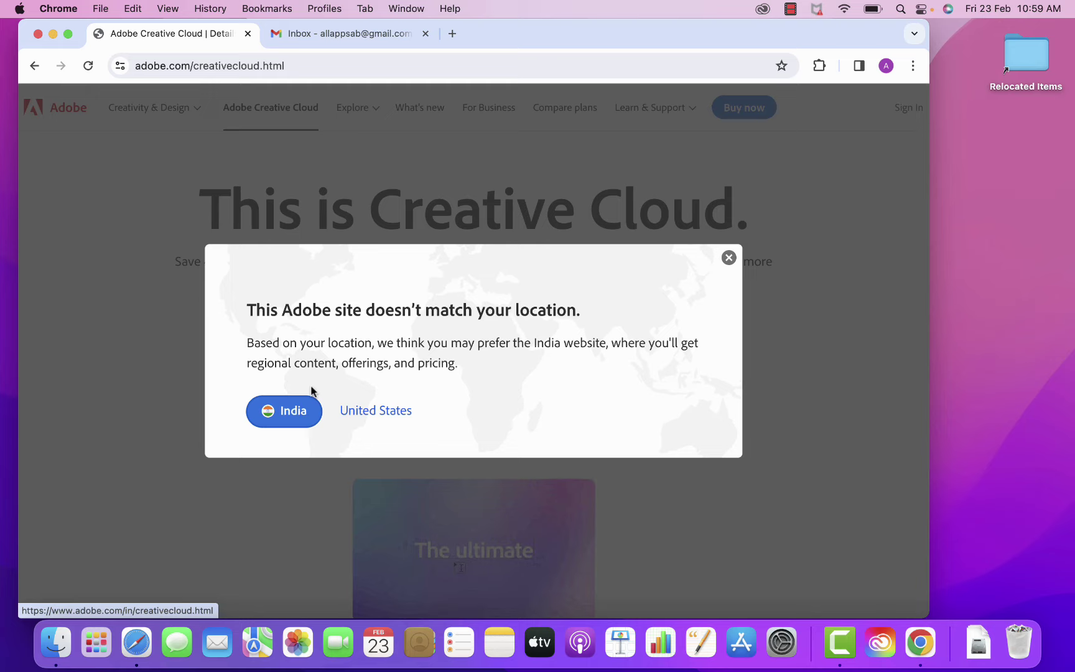
pyautogui.click(302, 411)
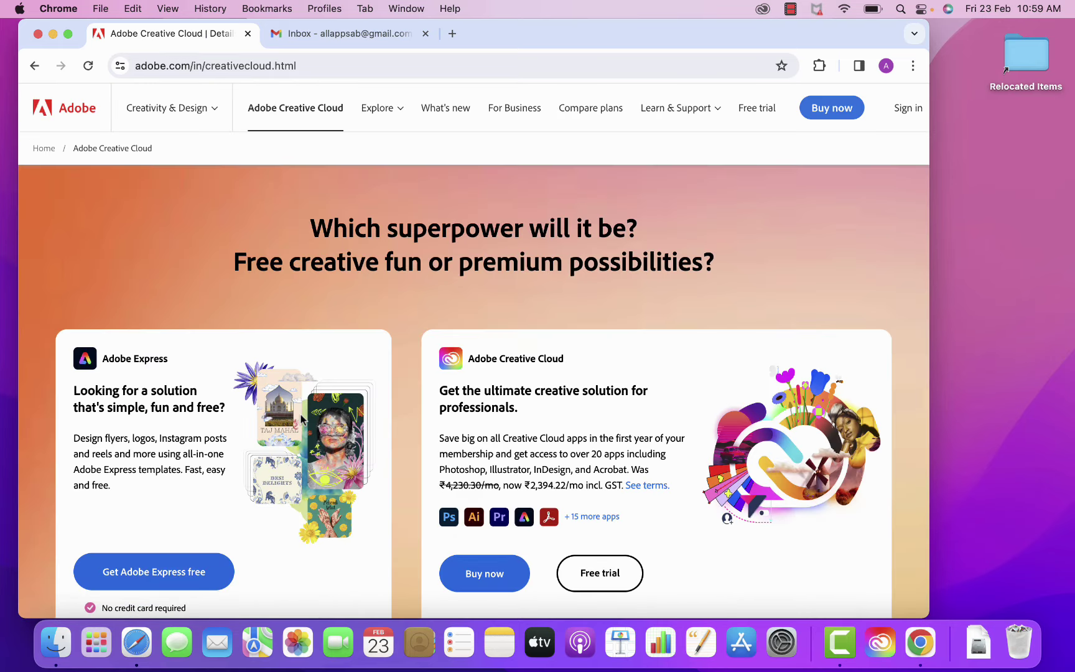
pyautogui.click(507, 110)
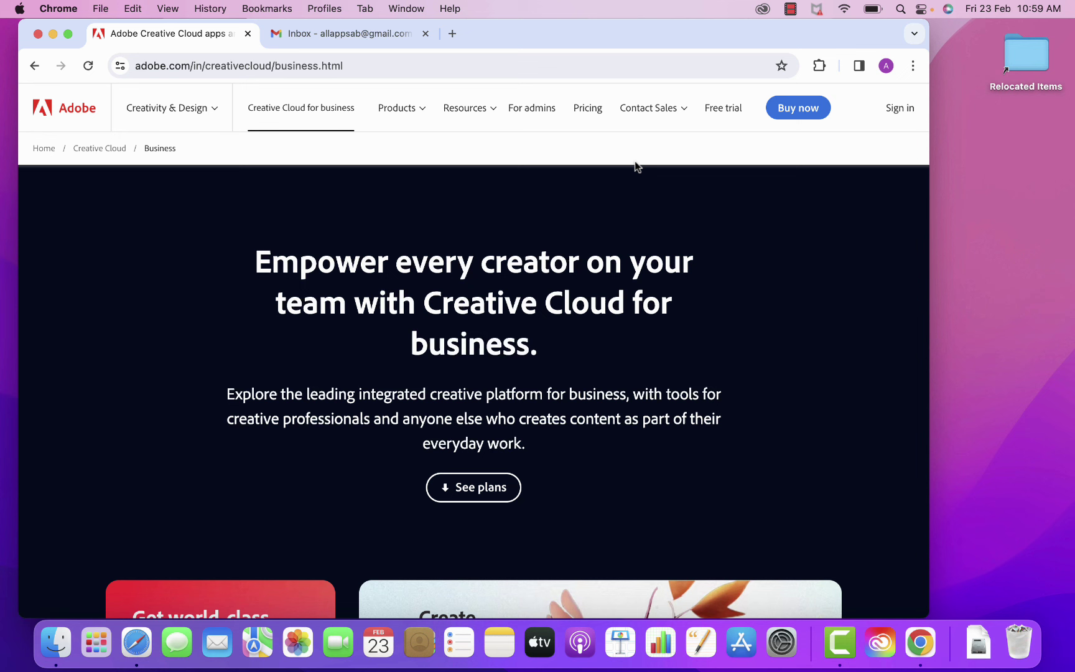
pyautogui.click(716, 108)
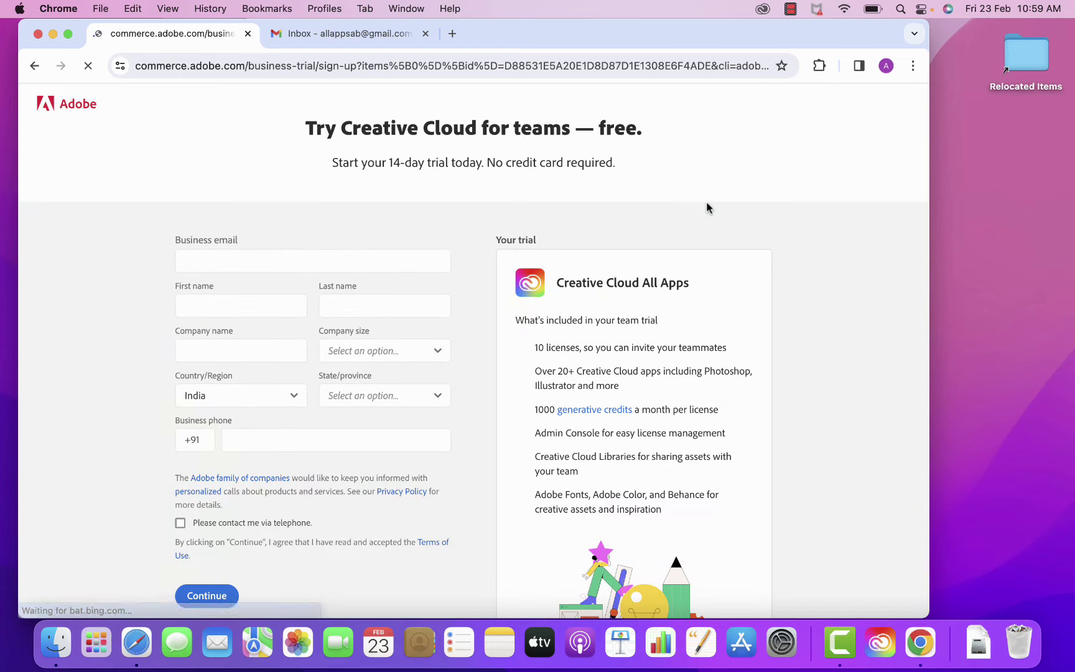
# Fill in the business e-mail, first name, last name and company name
pyautogui.click(401, 261)
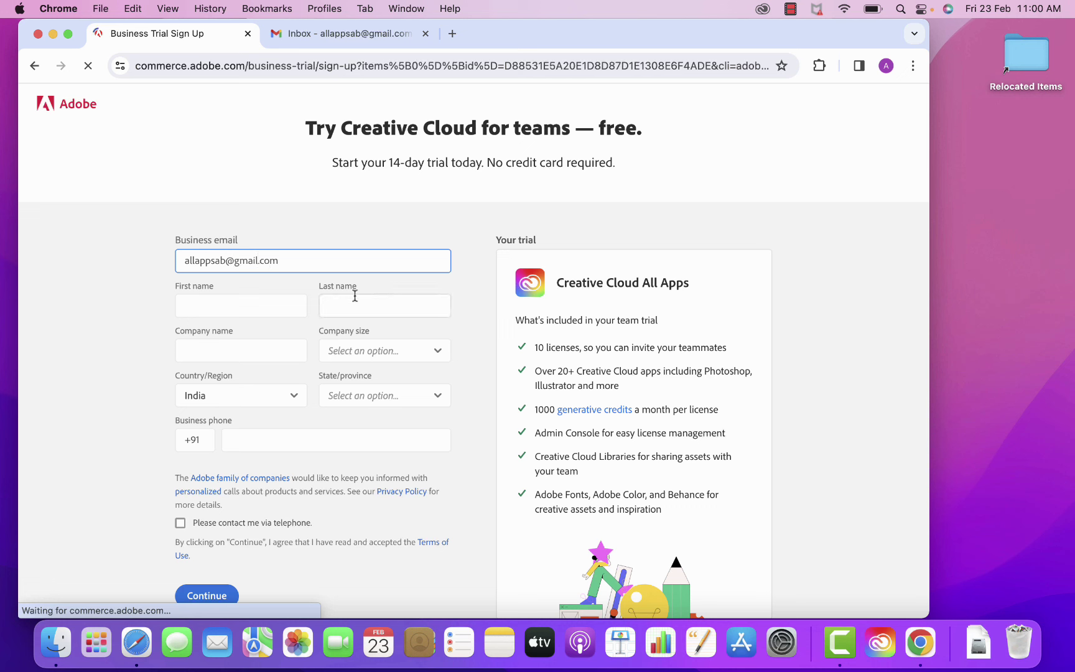
pyautogui.click(283, 304)
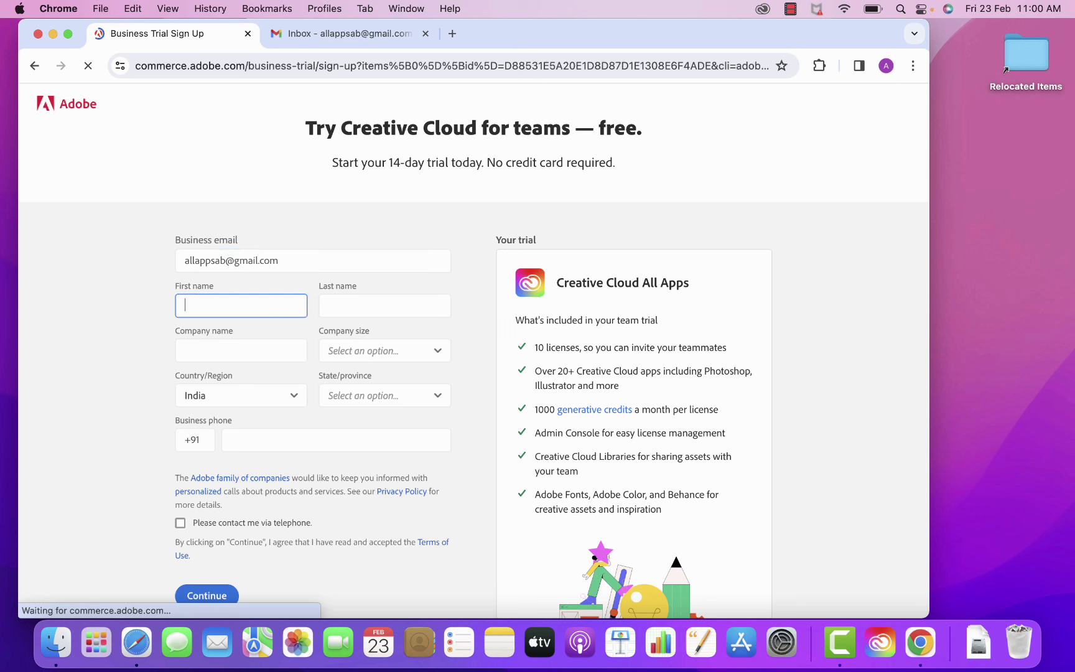
pyautogui.write('dfasdfds')
pyautogui.click(381, 314)
pyautogui.write('asd')
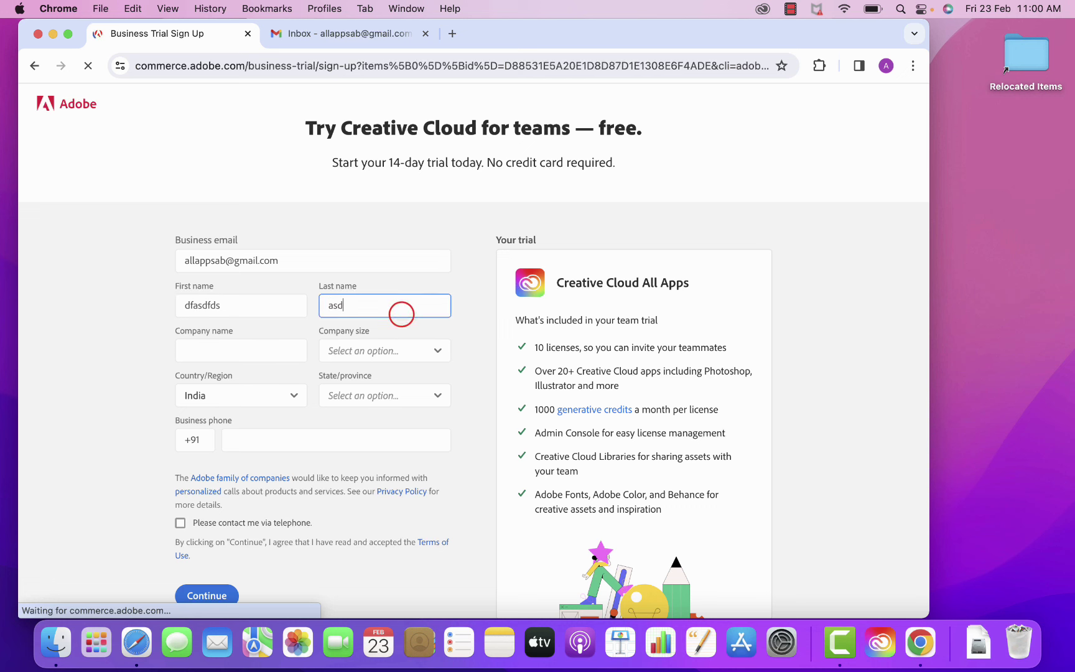
pyautogui.write('fsdfasdf')
pyautogui.click(292, 348)
pyautogui.write('sdf')
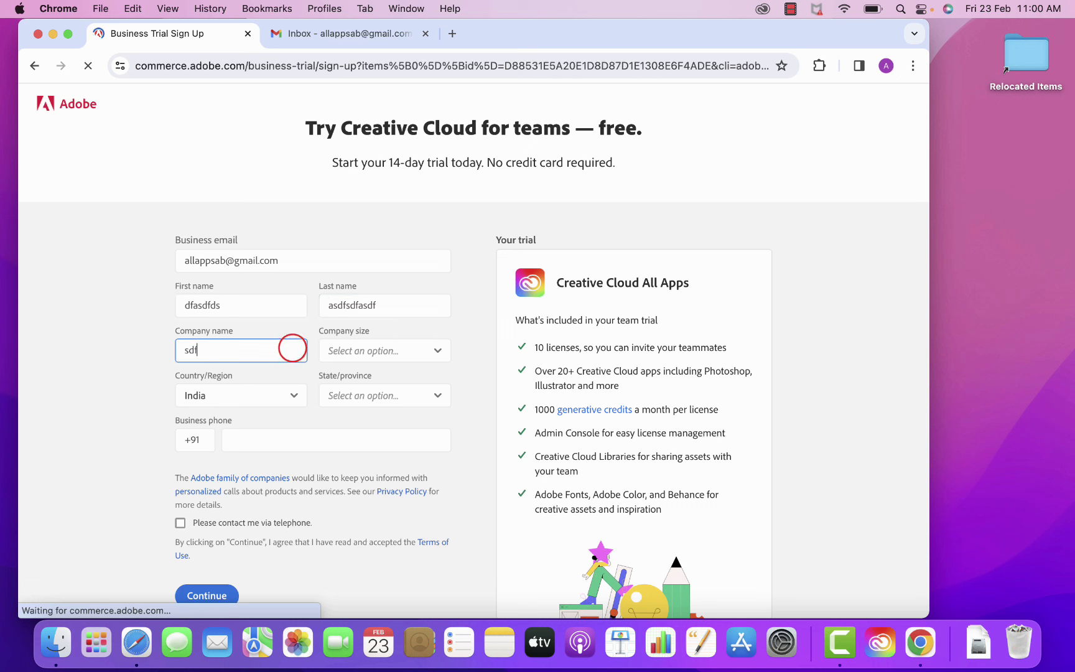
pyautogui.write('awertad')
# Set company size 1-9 and country Greece, add the business phone number, and submit
pyautogui.click(399, 351)
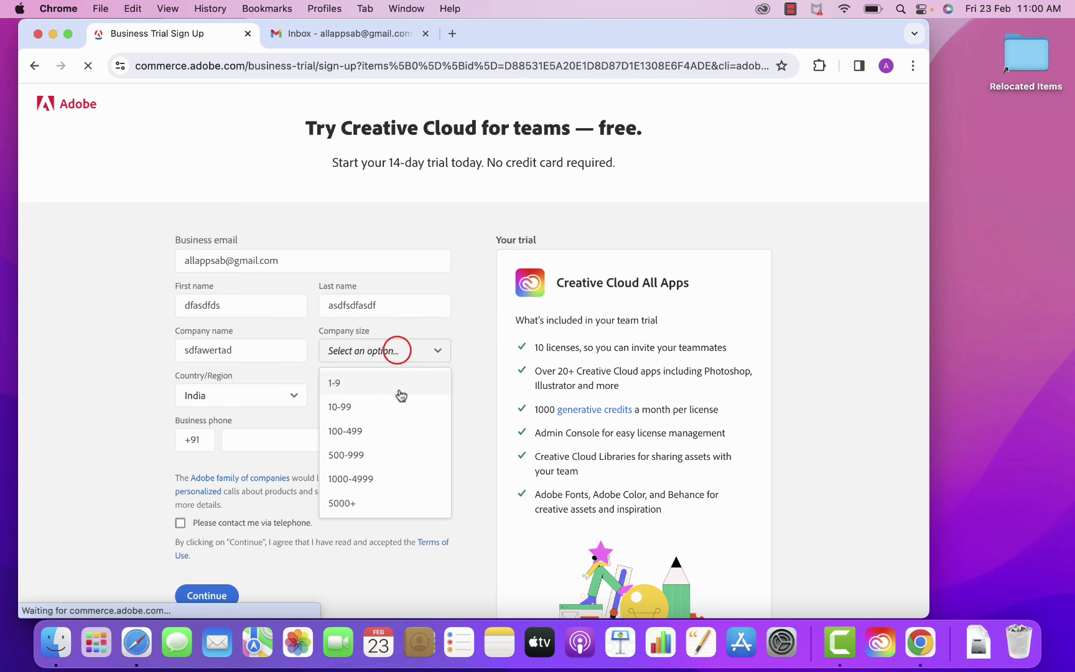
pyautogui.click(398, 387)
pyautogui.click(284, 397)
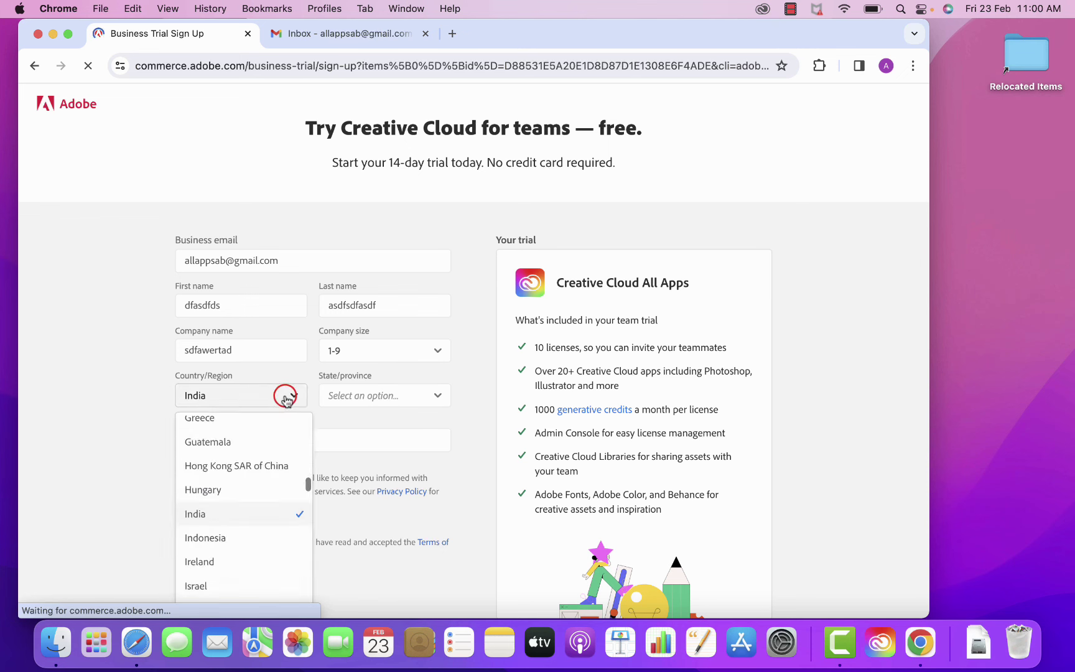
pyautogui.click(283, 436)
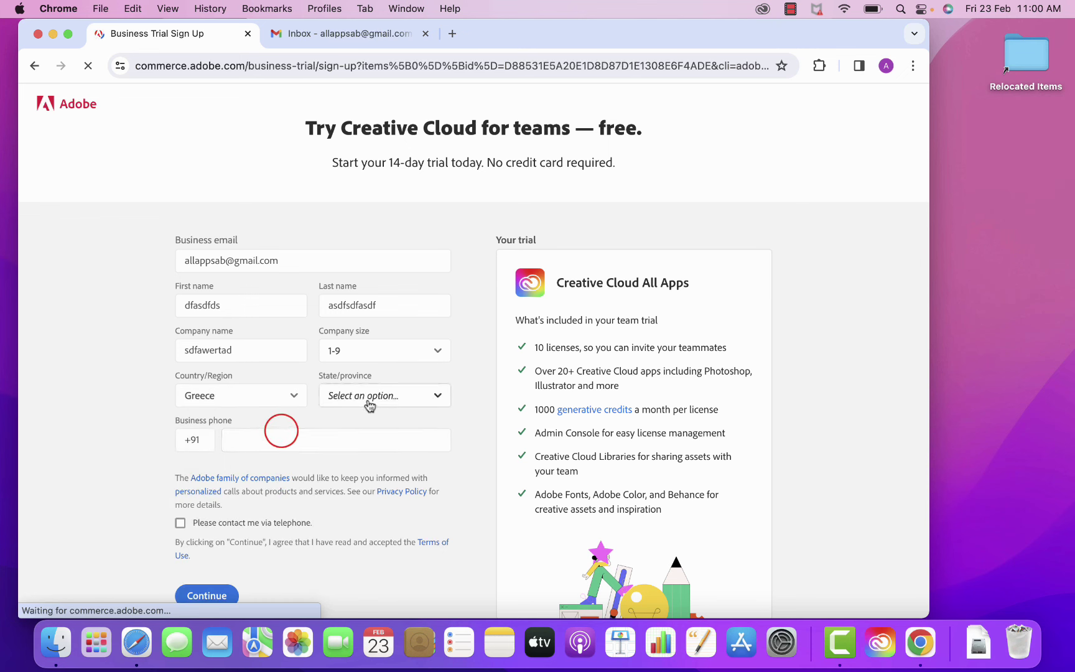
pyautogui.click(366, 440)
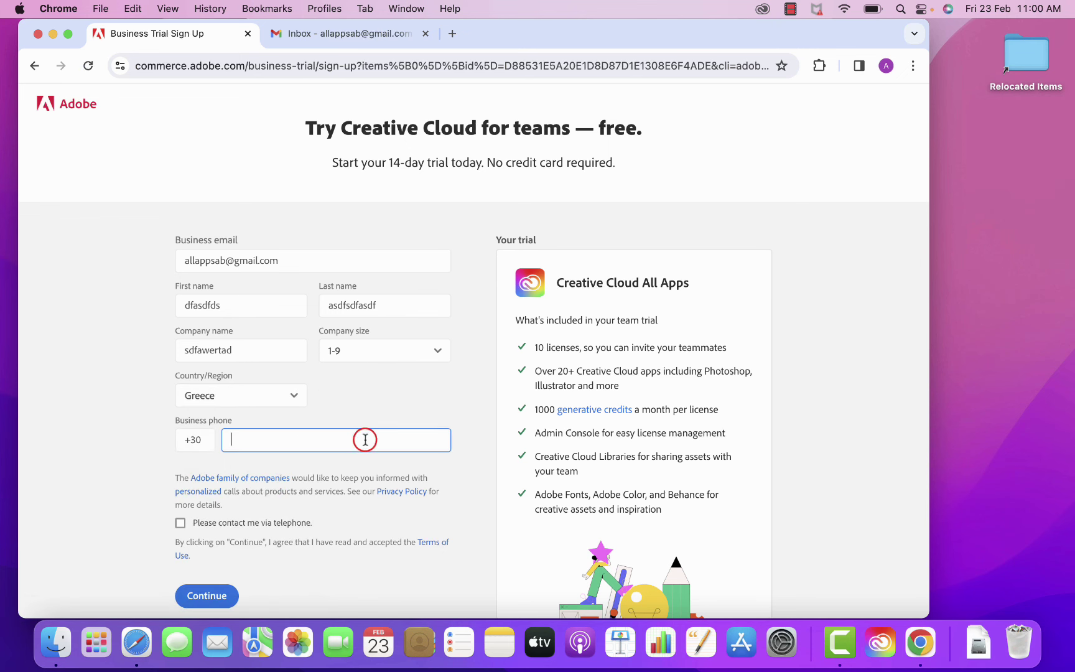
pyautogui.write('452345234')
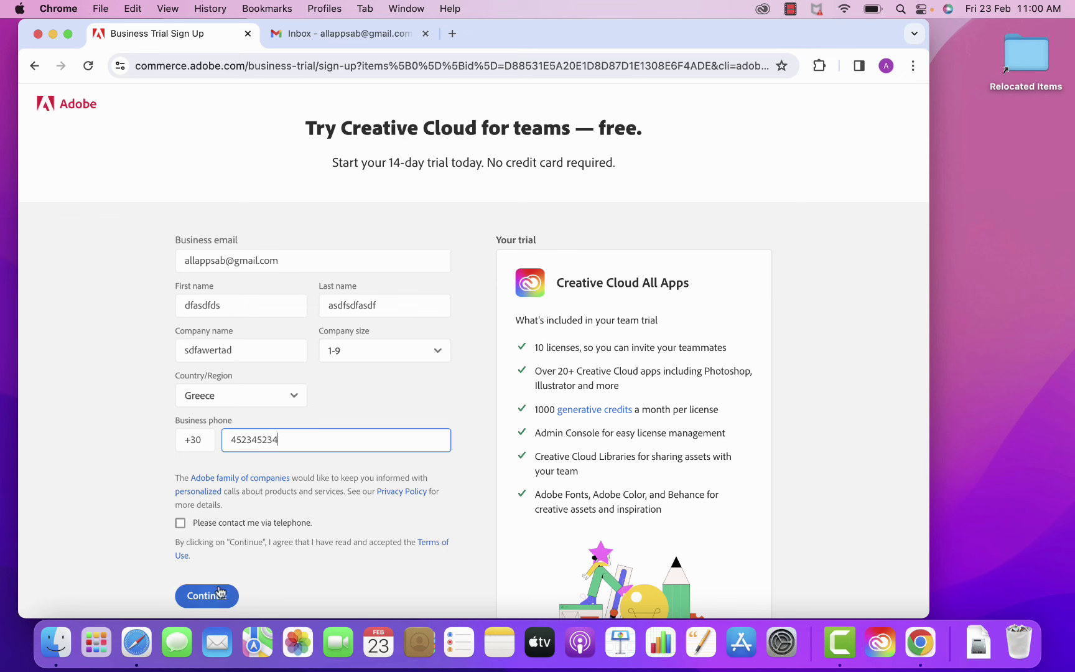
pyautogui.click(219, 594)
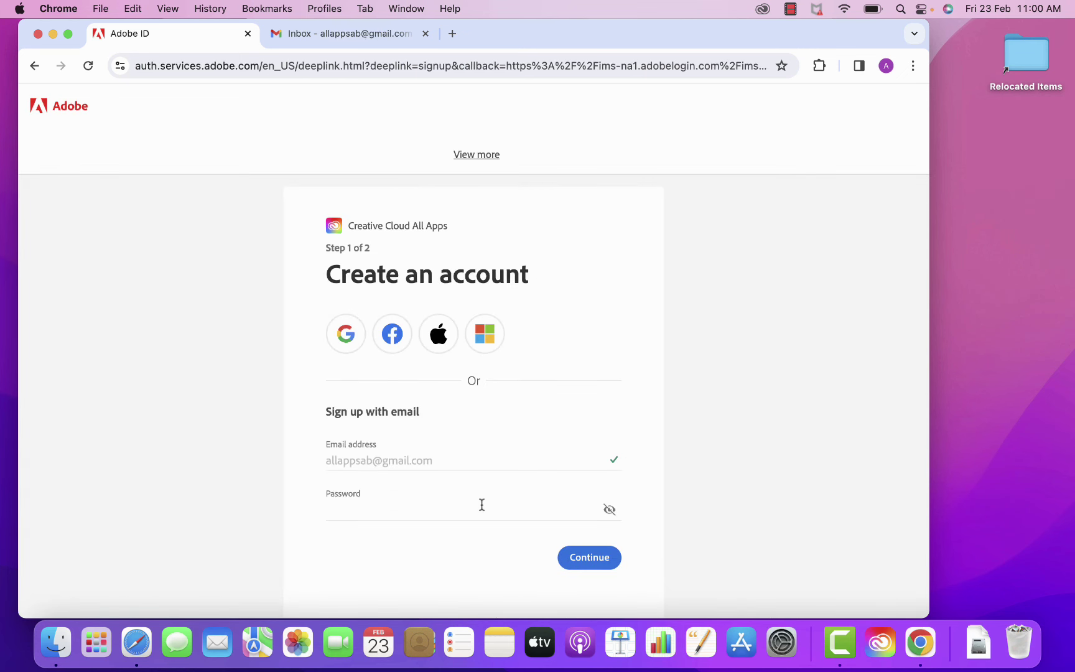
# Enter the account password and continue to step 2 of account creation
pyautogui.click(481, 505)
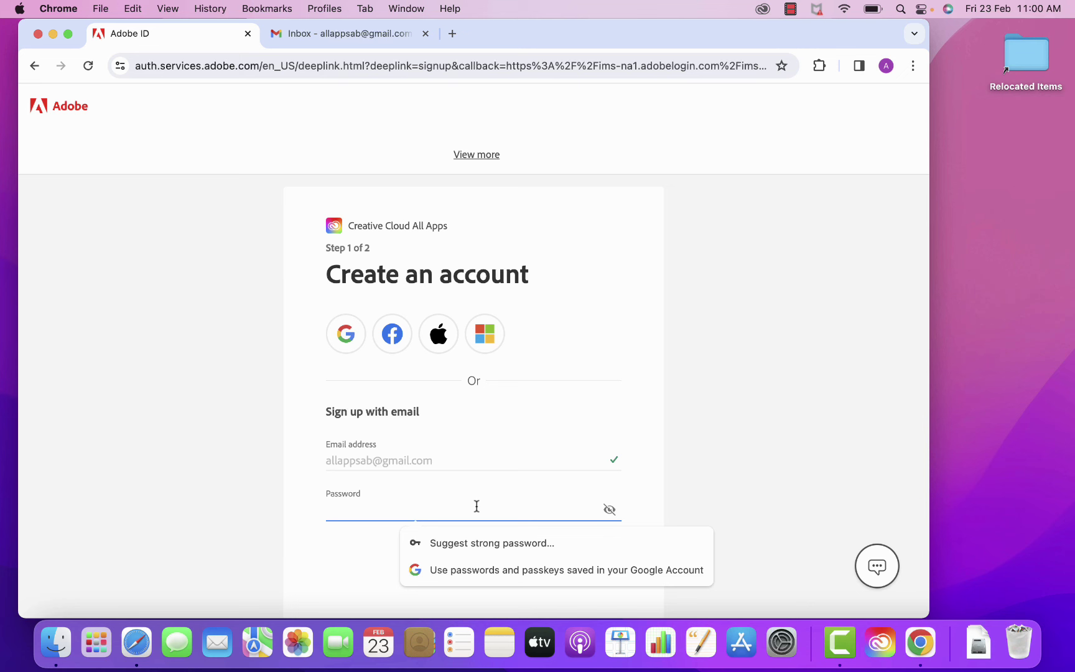
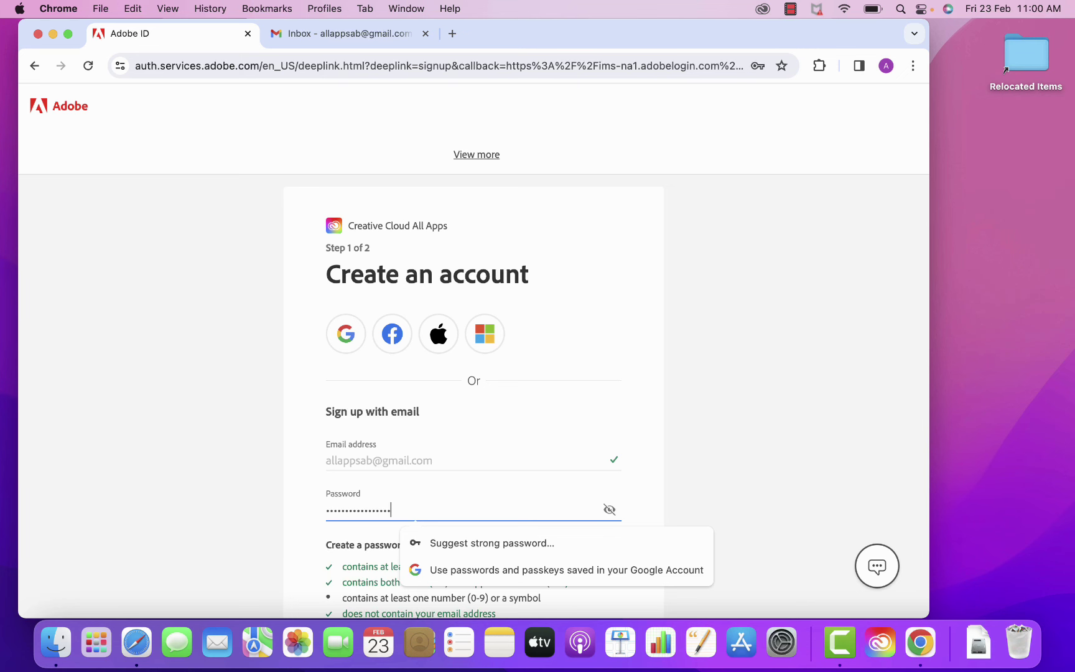
pyautogui.scroll(-2, 476, 505)
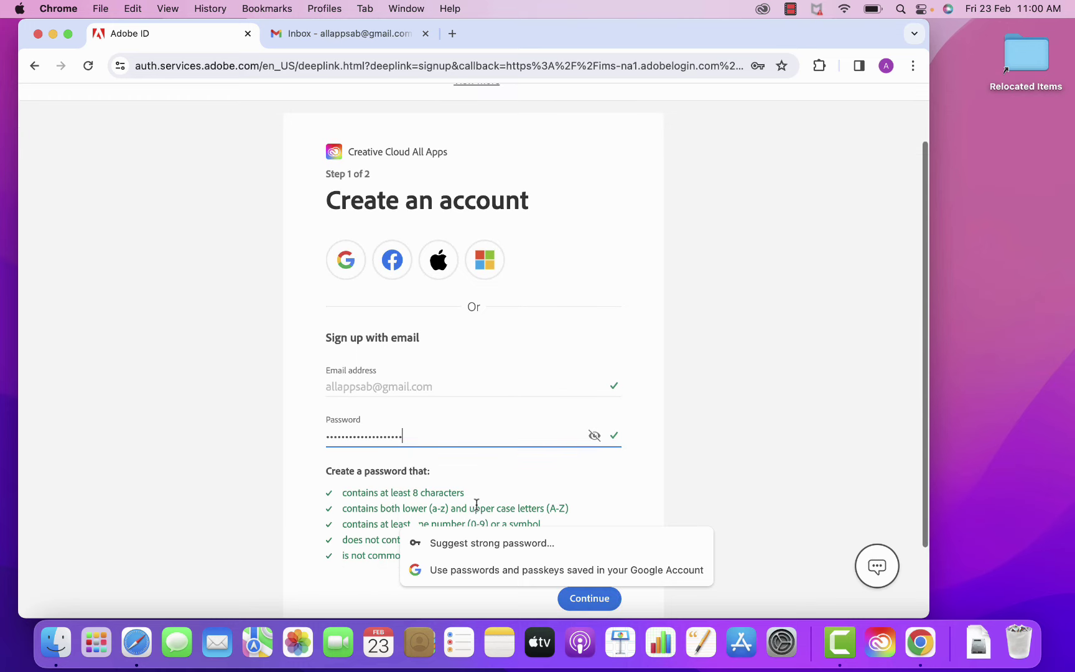
pyautogui.click(608, 609)
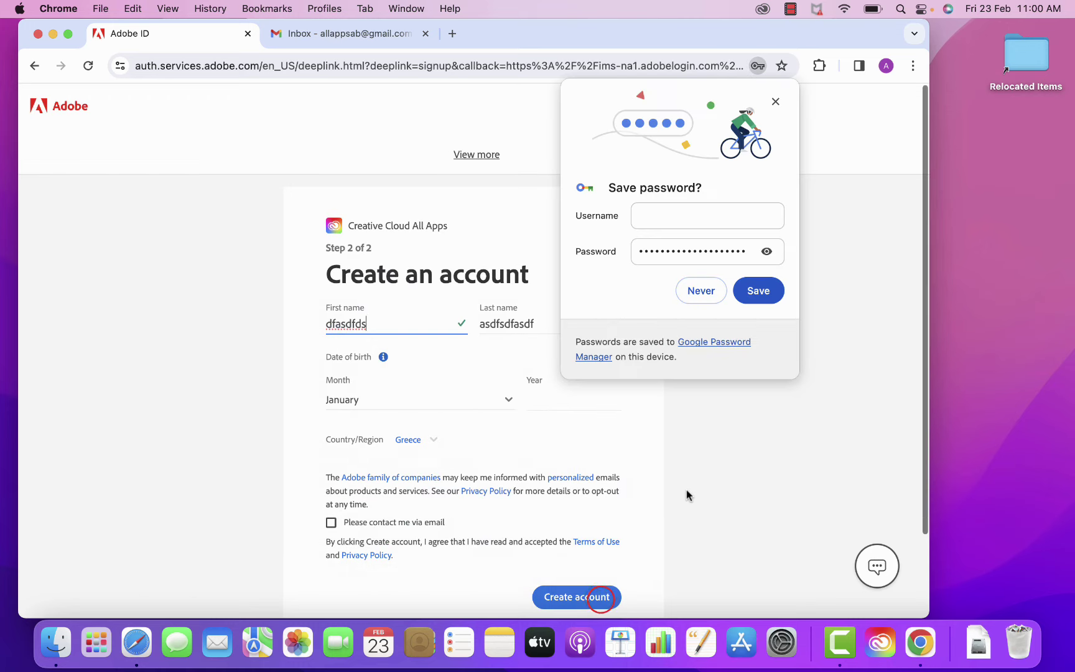
# Decline saving the password, enter birth year 1995, and create the account
pyautogui.click(776, 102)
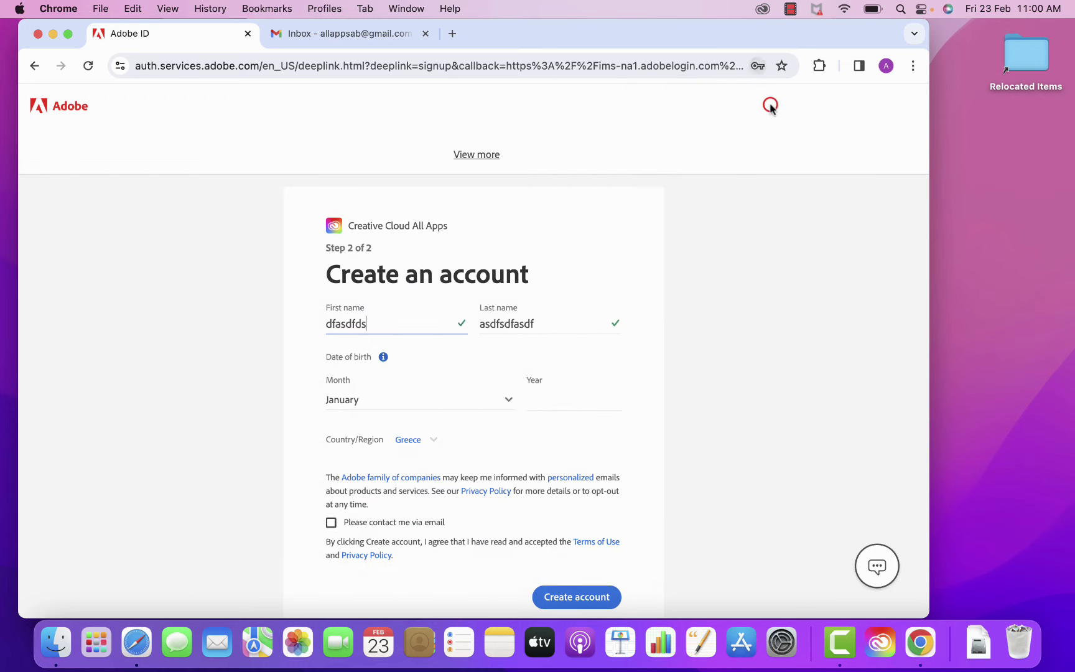
pyautogui.click(582, 389)
pyautogui.click(589, 405)
pyautogui.write('199')
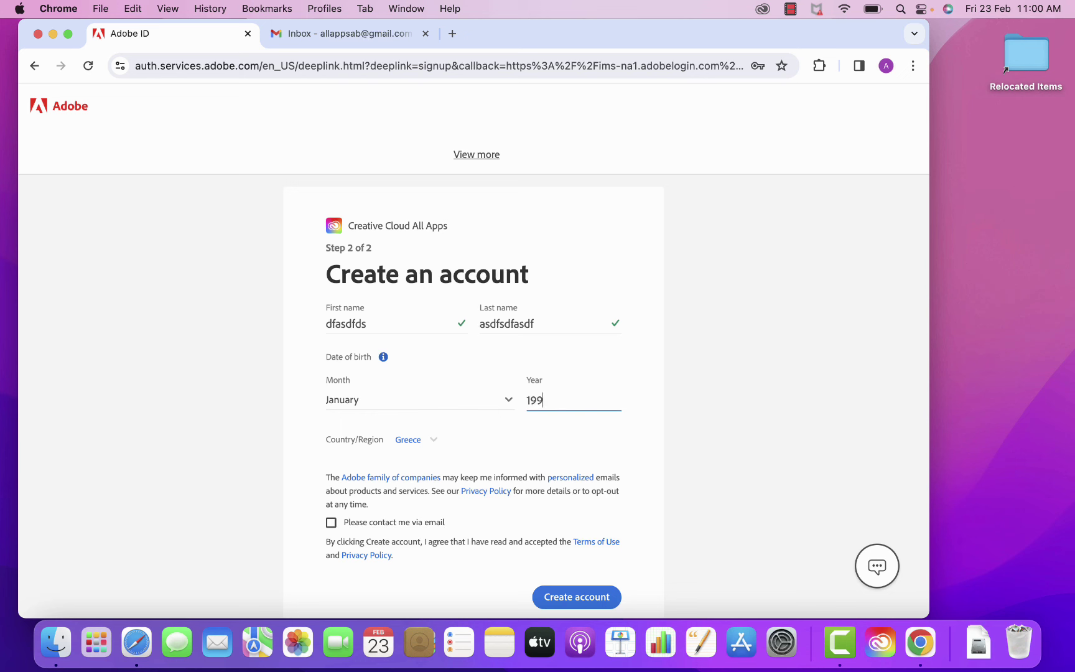
pyautogui.write('5')
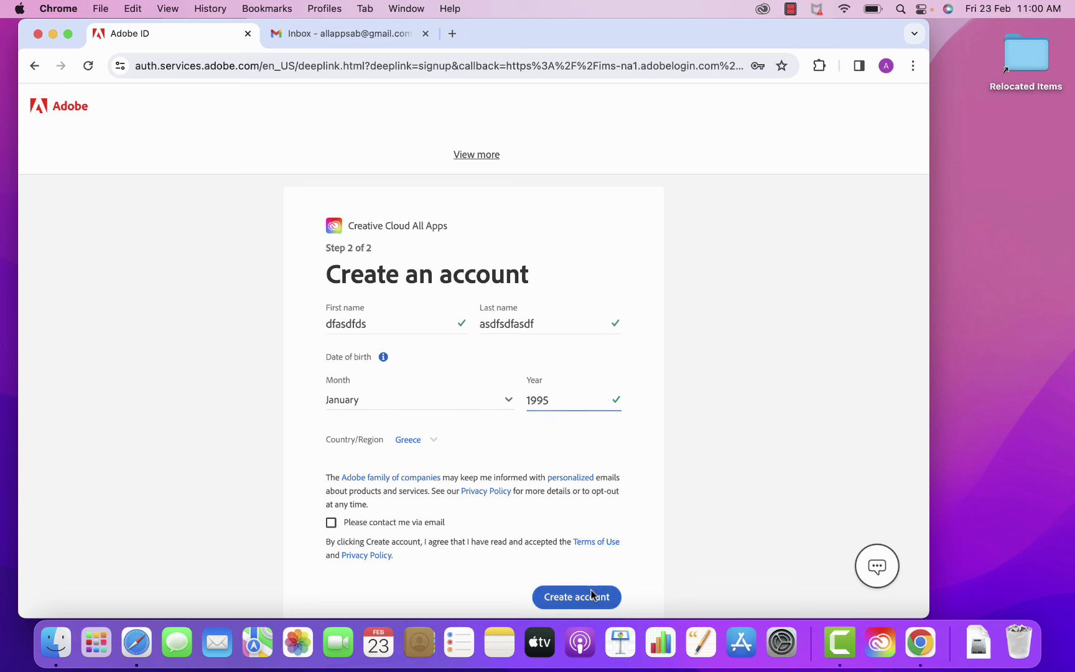
pyautogui.click(592, 597)
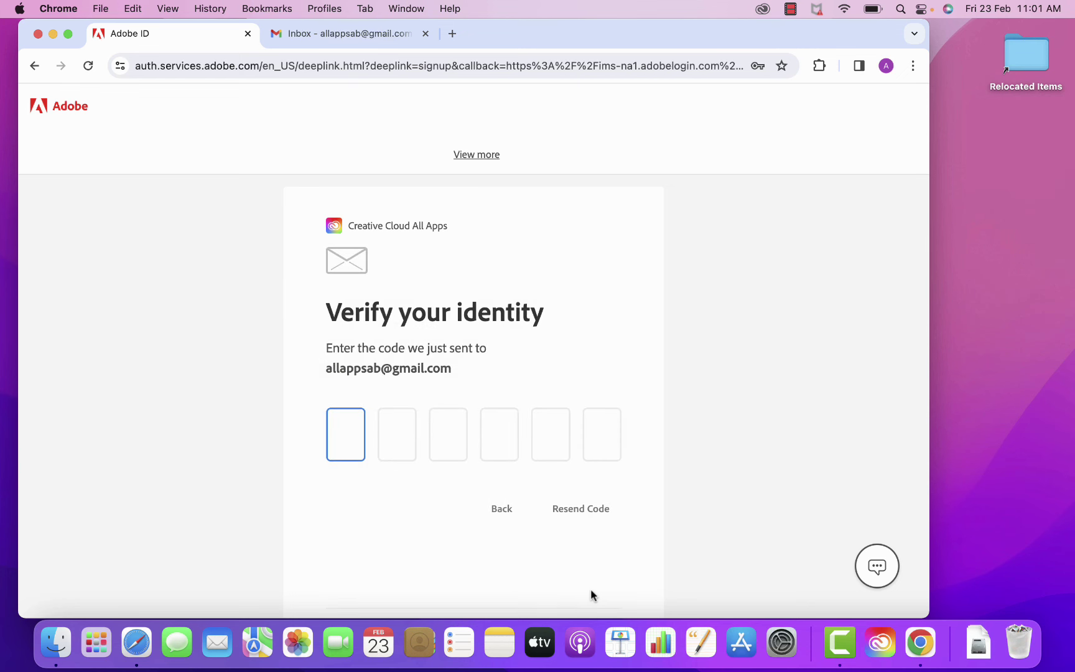
# In Gmail, open the Welcome to Adobe email and follow its confirmation link
pyautogui.click(391, 36)
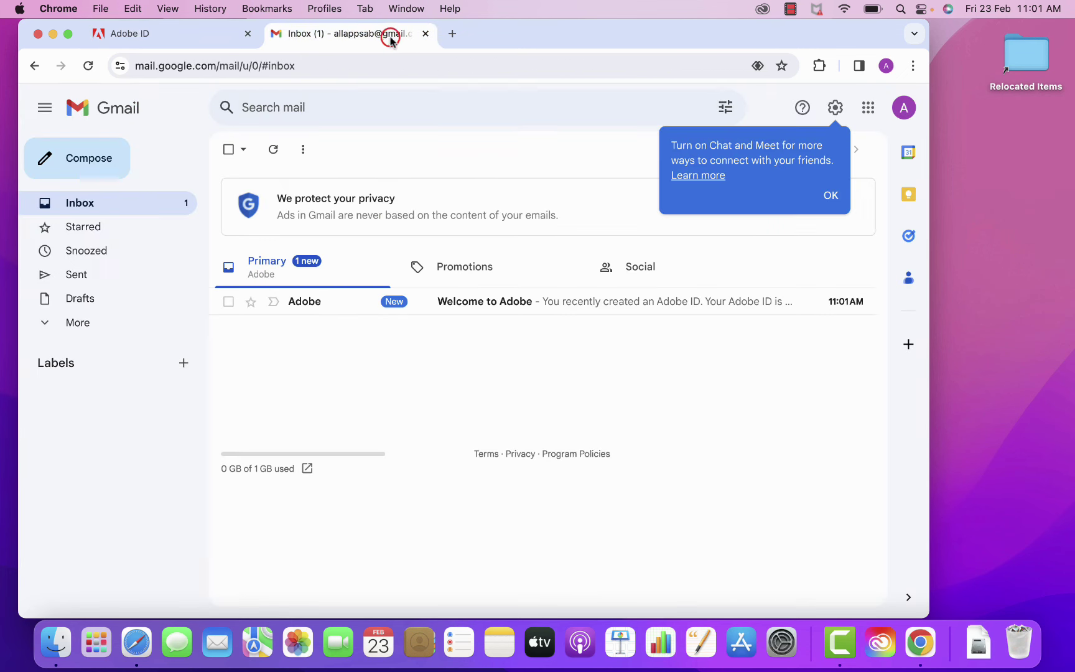
pyautogui.click(502, 305)
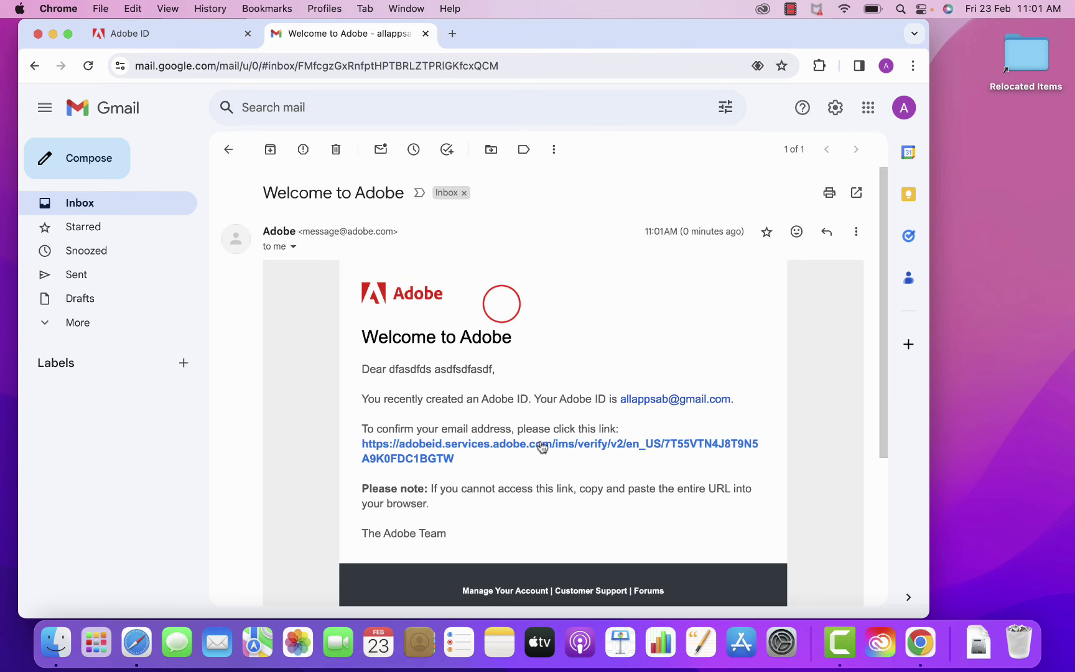
pyautogui.click(541, 445)
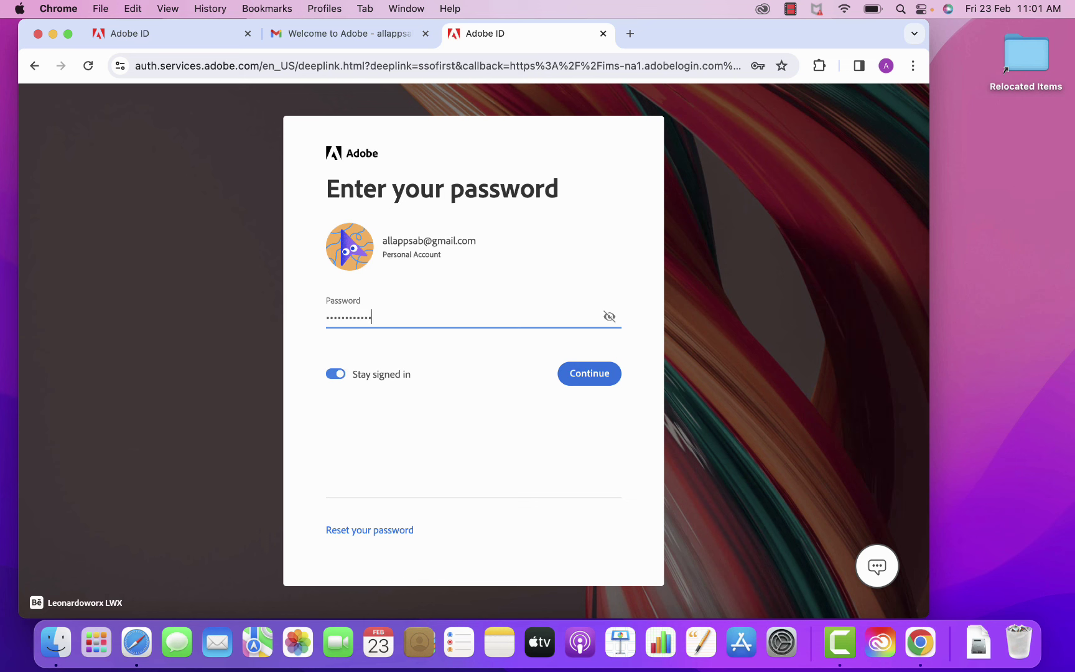
# Submit the password, decline saving it, and continue past the email-verified message
pyautogui.press('Return')
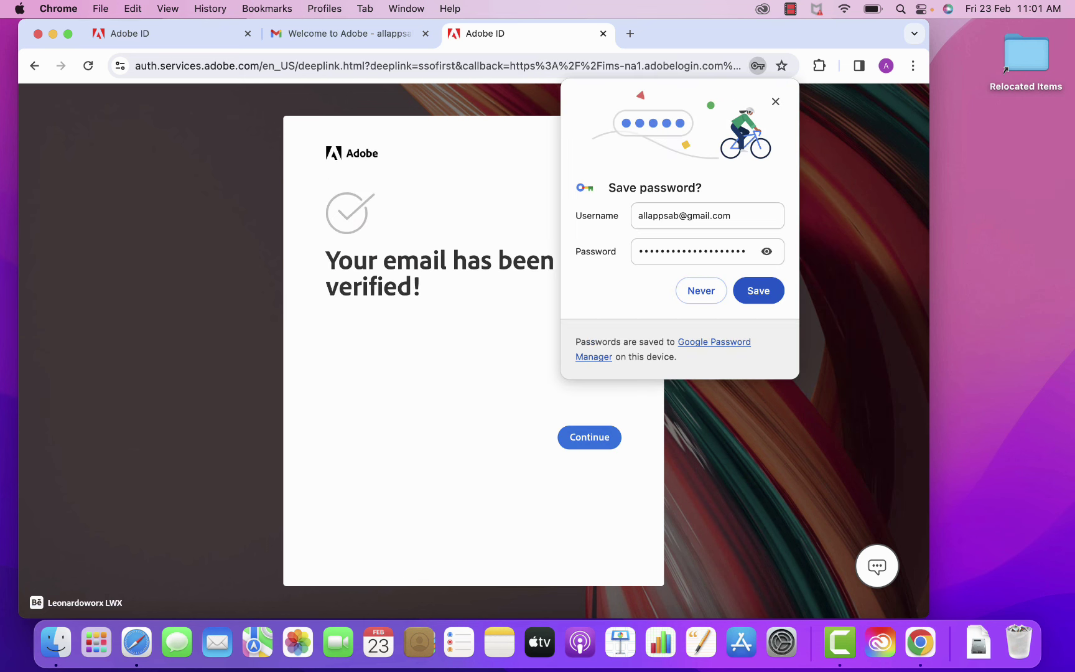
pyautogui.click(773, 102)
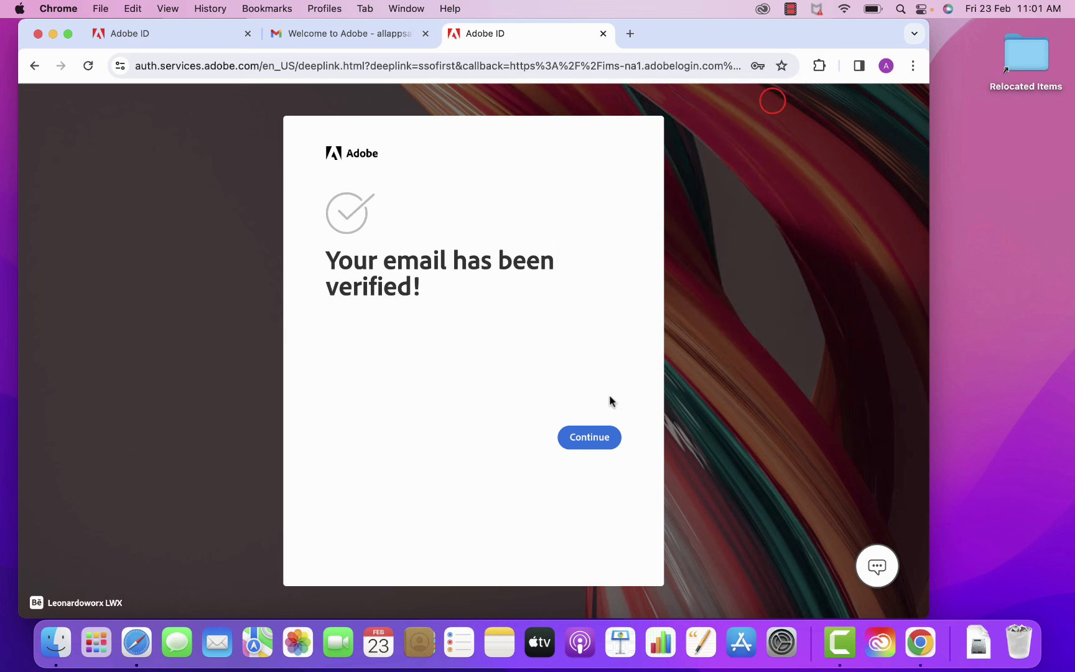
pyautogui.click(594, 437)
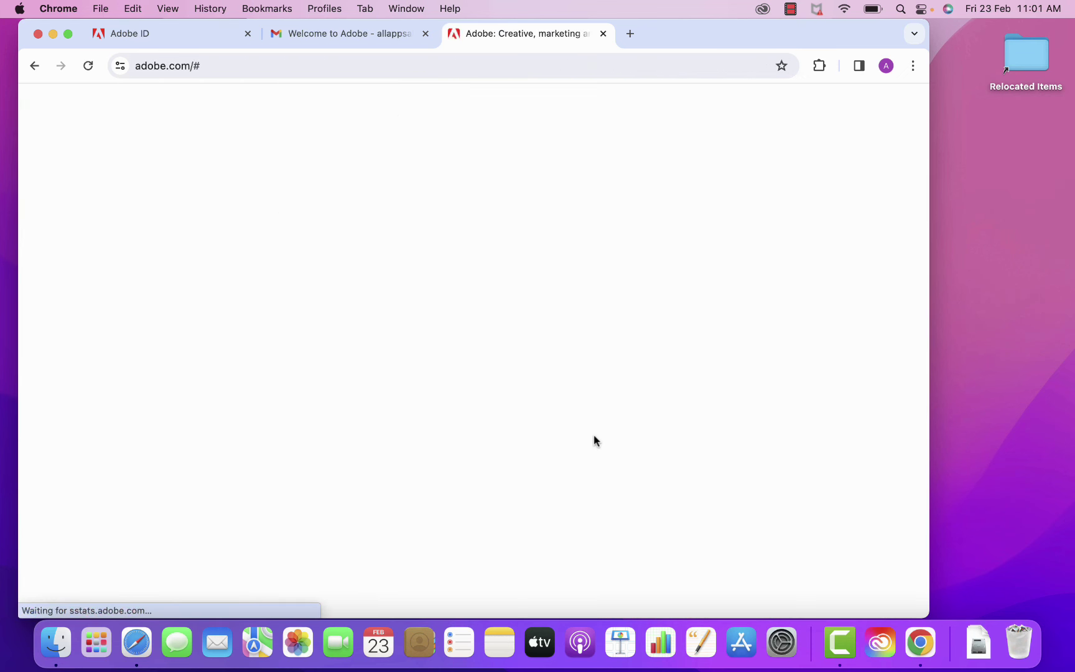
# Close the extra Adobe tab and open the Verification code email in Gmail
pyautogui.click(604, 34)
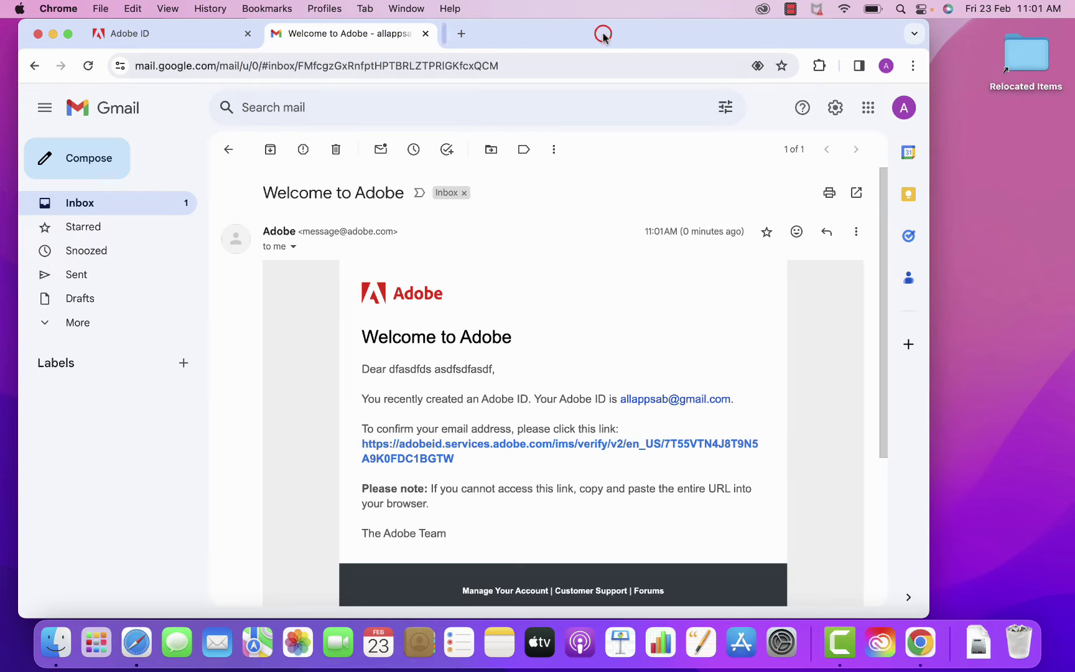
pyautogui.click(120, 203)
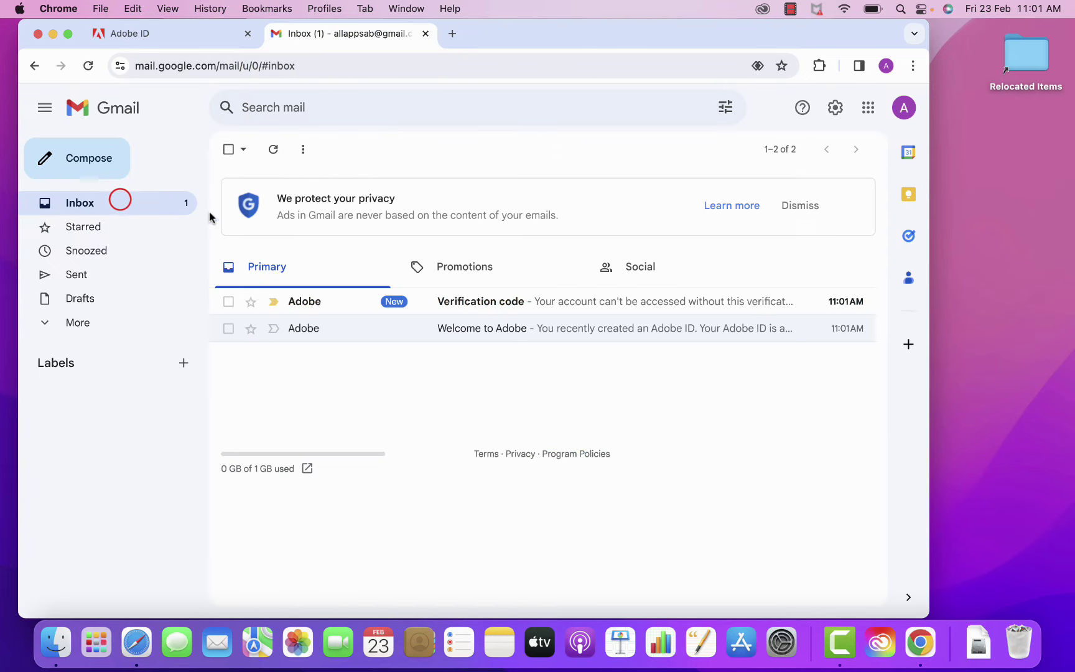
pyautogui.click(467, 302)
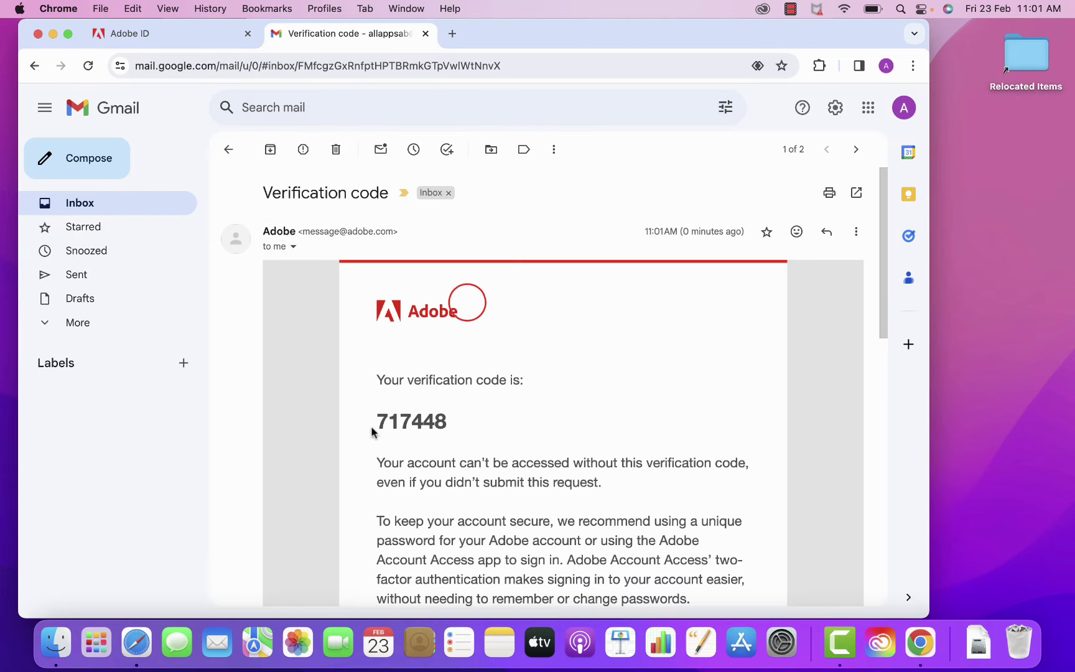
# Copy the verification code from the email and paste it into Adobe's code boxes
pyautogui.moveTo(376, 421); pyautogui.dragTo(441, 425)
pyautogui.rightClick(441, 425)
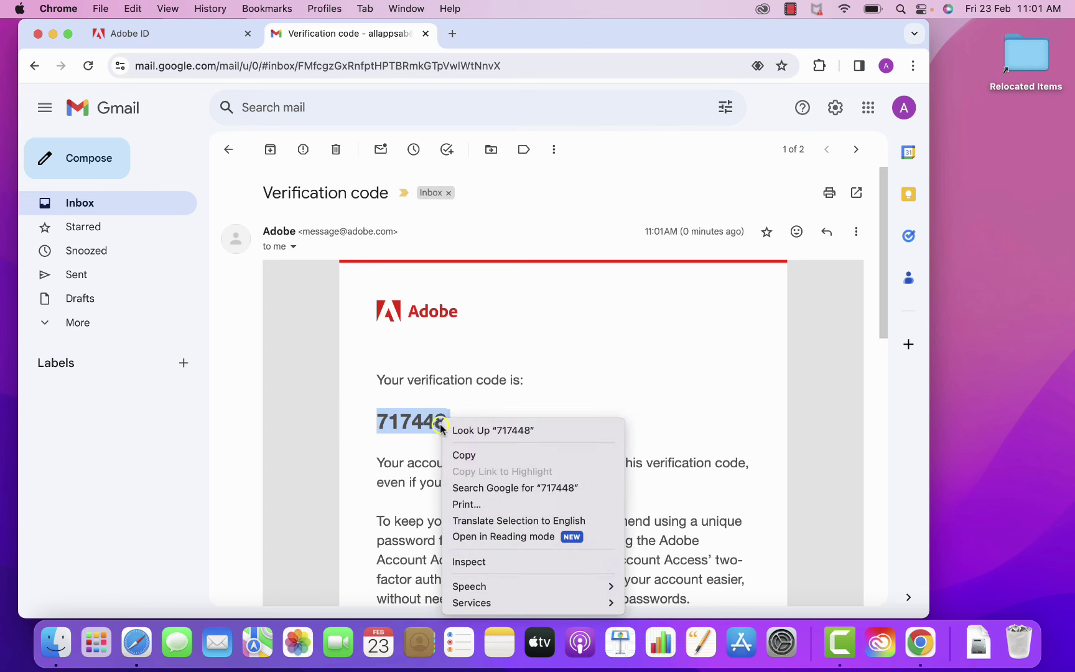
pyautogui.click(468, 466)
pyautogui.click(187, 33)
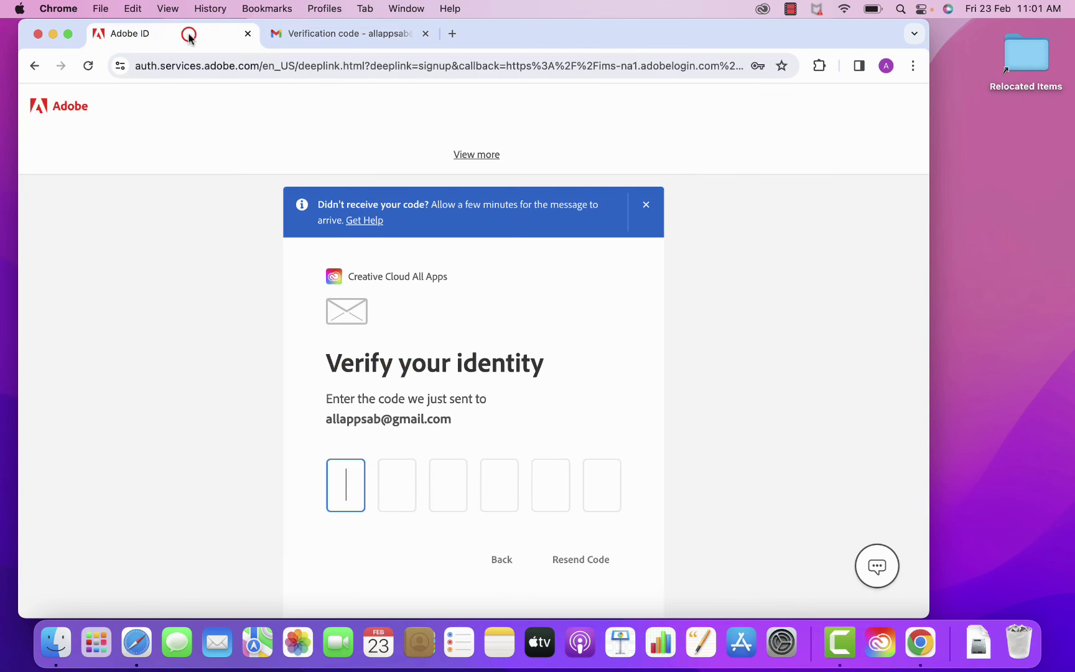
pyautogui.rightClick(351, 481)
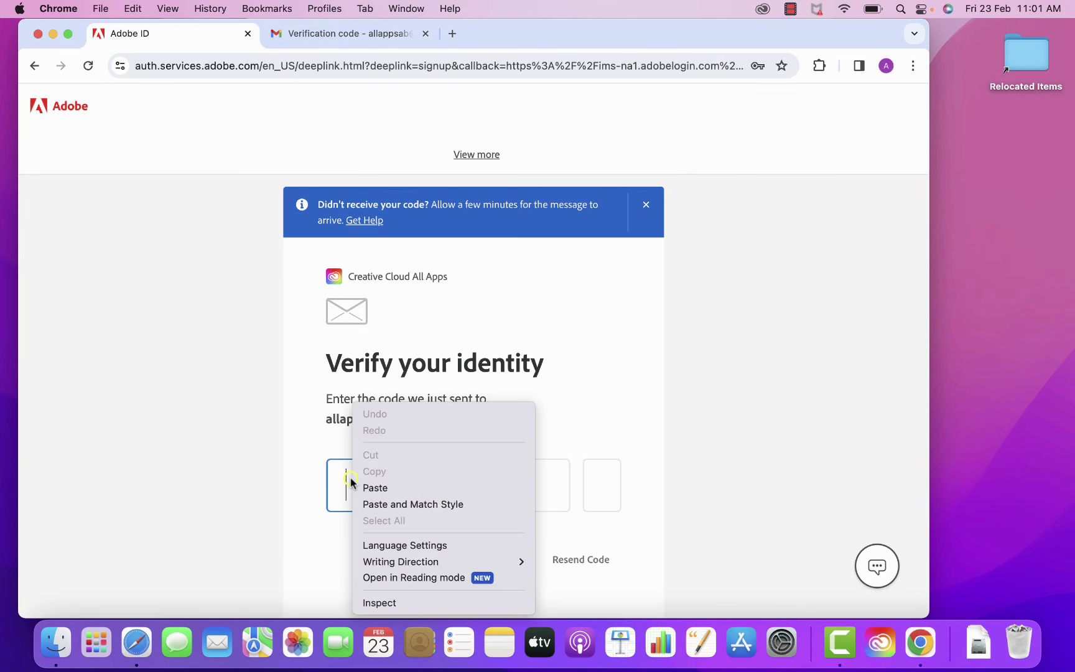
pyautogui.click(381, 488)
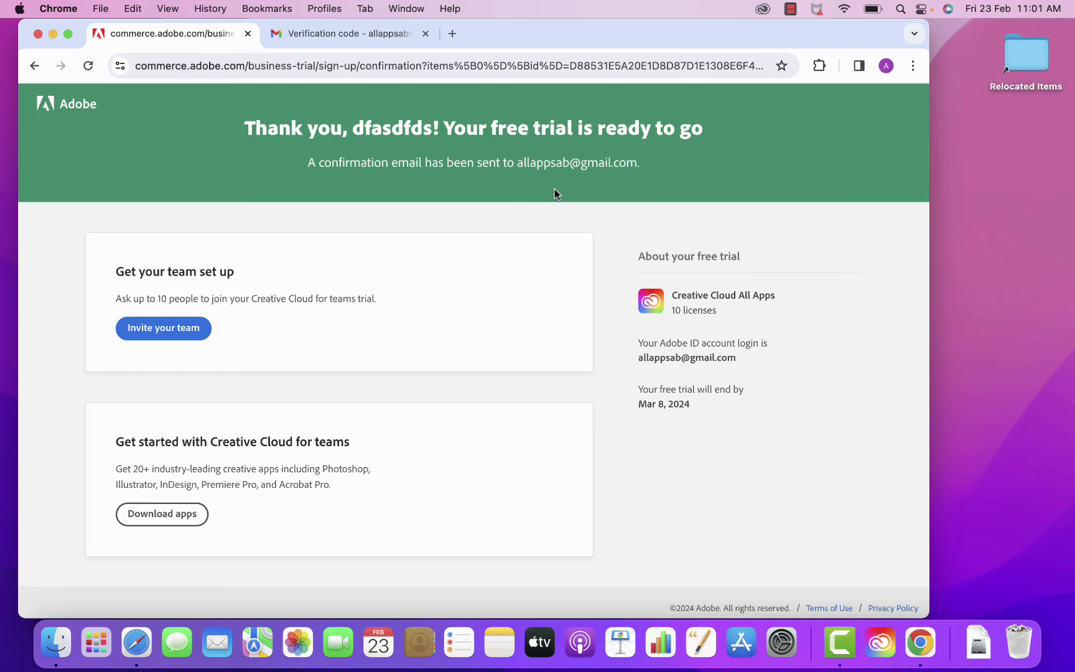
# Highlight the Mar 8, 2024 trial end date, then load adobe.com/creativecloud/desktop-app.html
pyautogui.moveTo(639, 389); pyautogui.dragTo(698, 406)
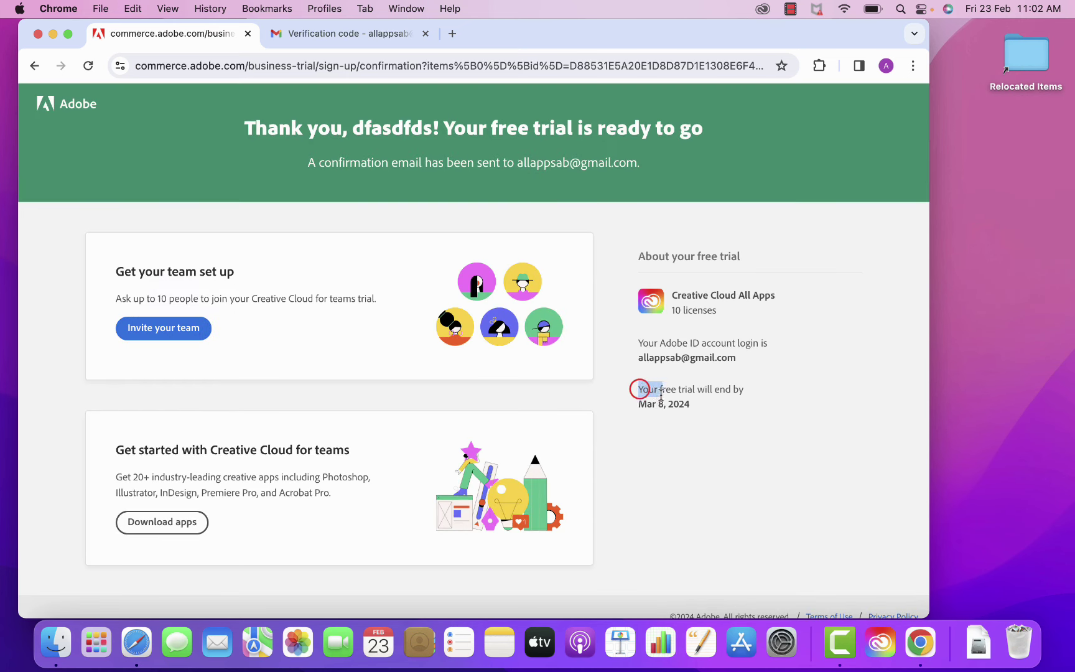
pyautogui.click(697, 403)
pyautogui.click(566, 70)
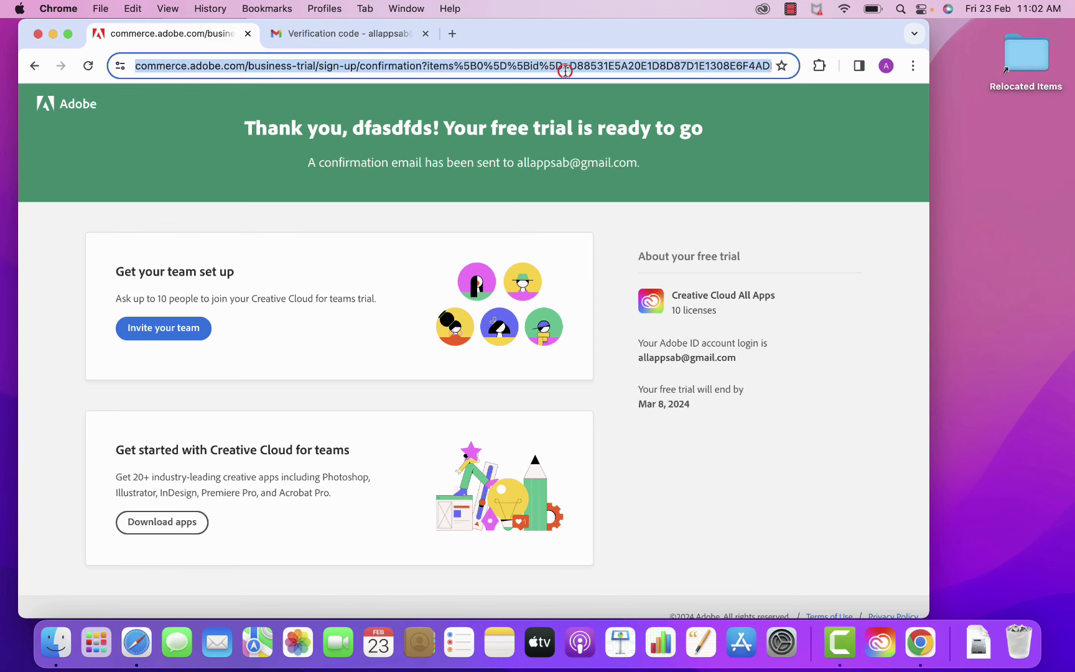
pyautogui.write('adobe.')
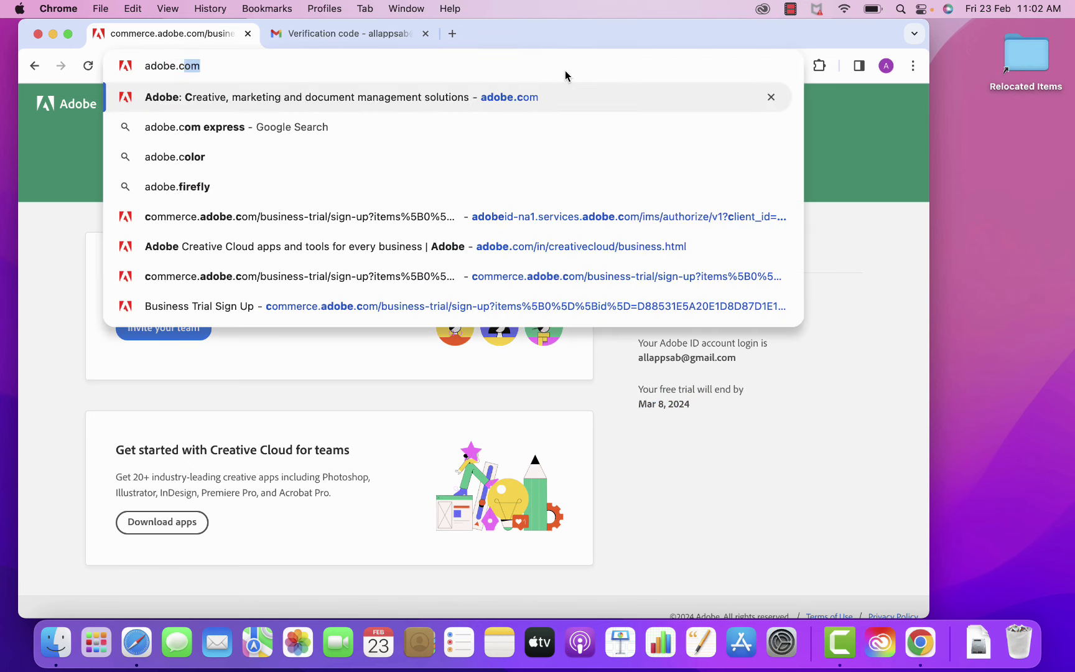
pyautogui.write('com/creative')
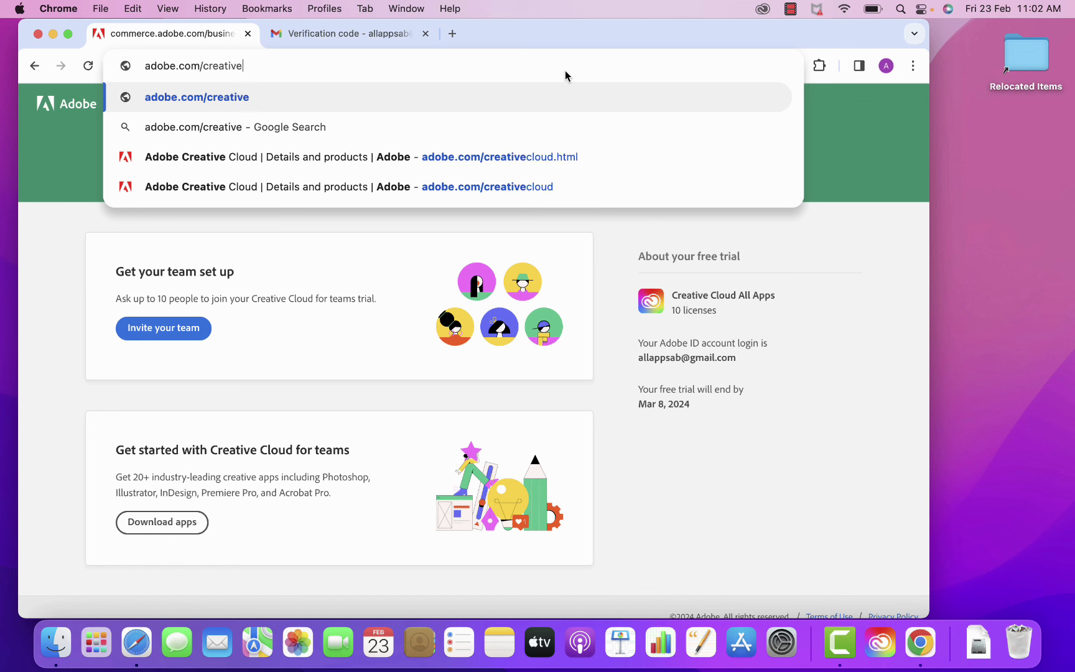
pyautogui.write('cloud/')
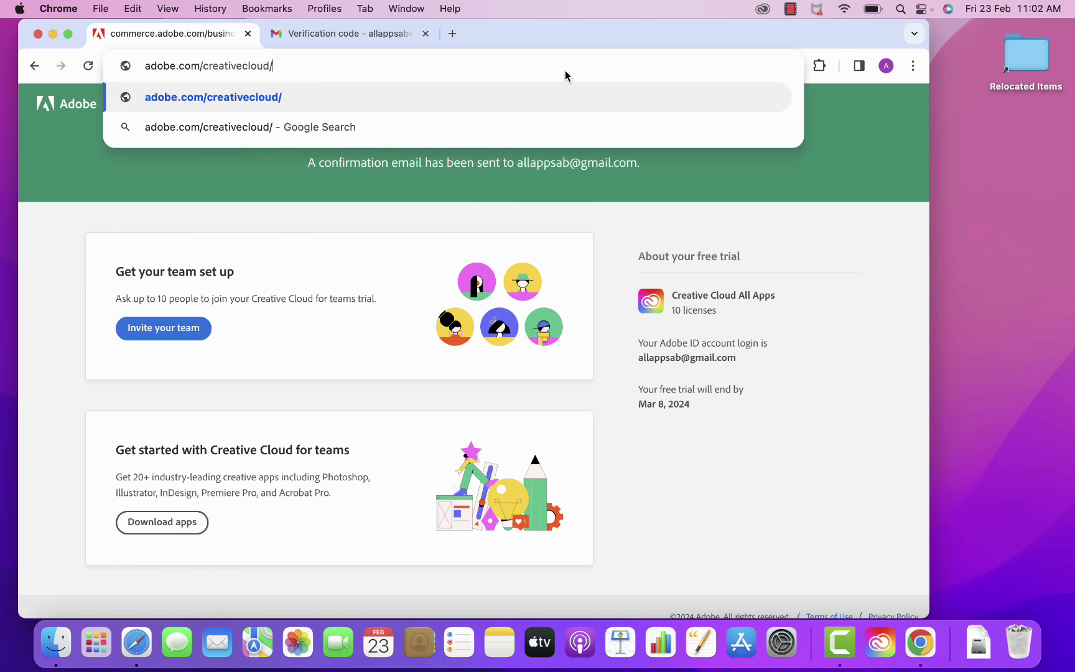
pyautogui.write('desktop')
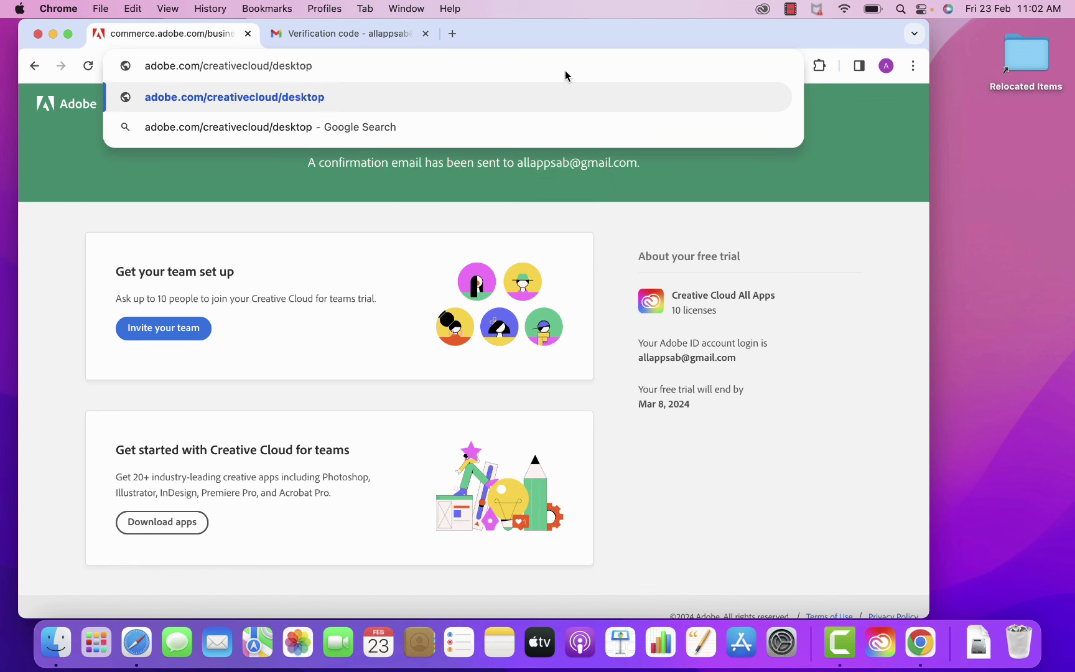
pyautogui.write('-app.html')
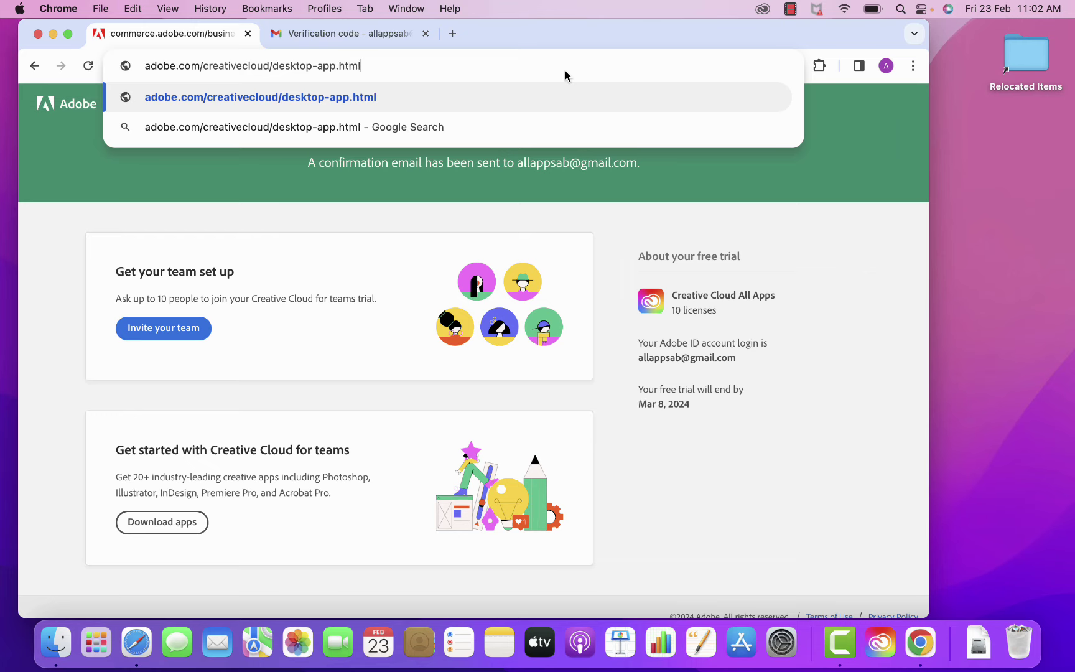
pyautogui.press('Return')
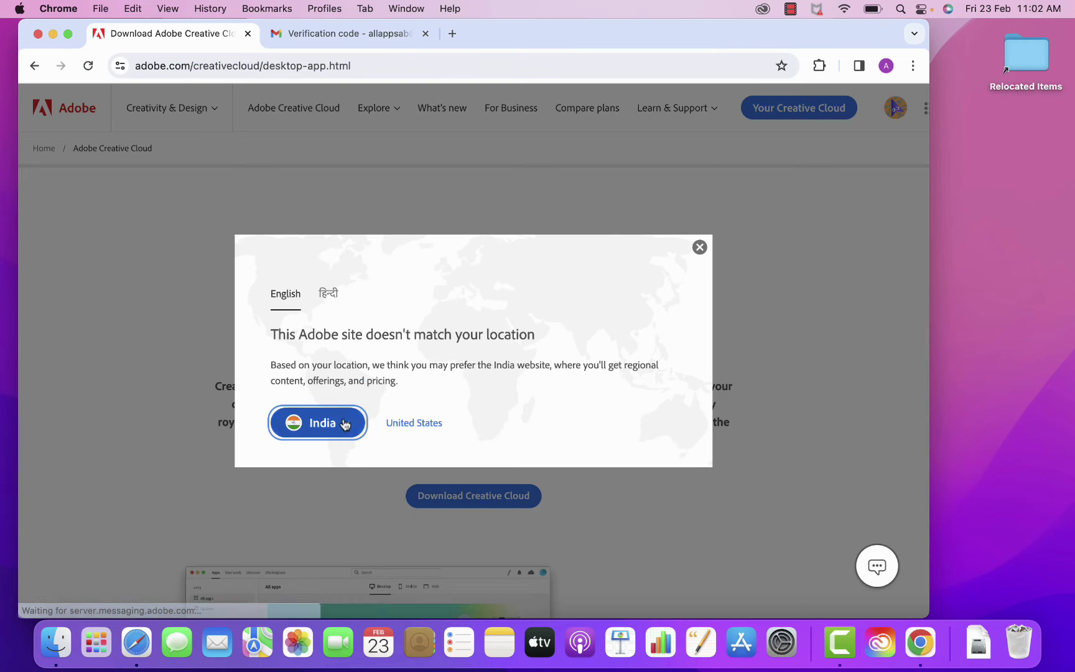
# Choose the India - English site and download the Creative Cloud installer (5.7 MB)
pyautogui.click(345, 423)
pyautogui.click(348, 453)
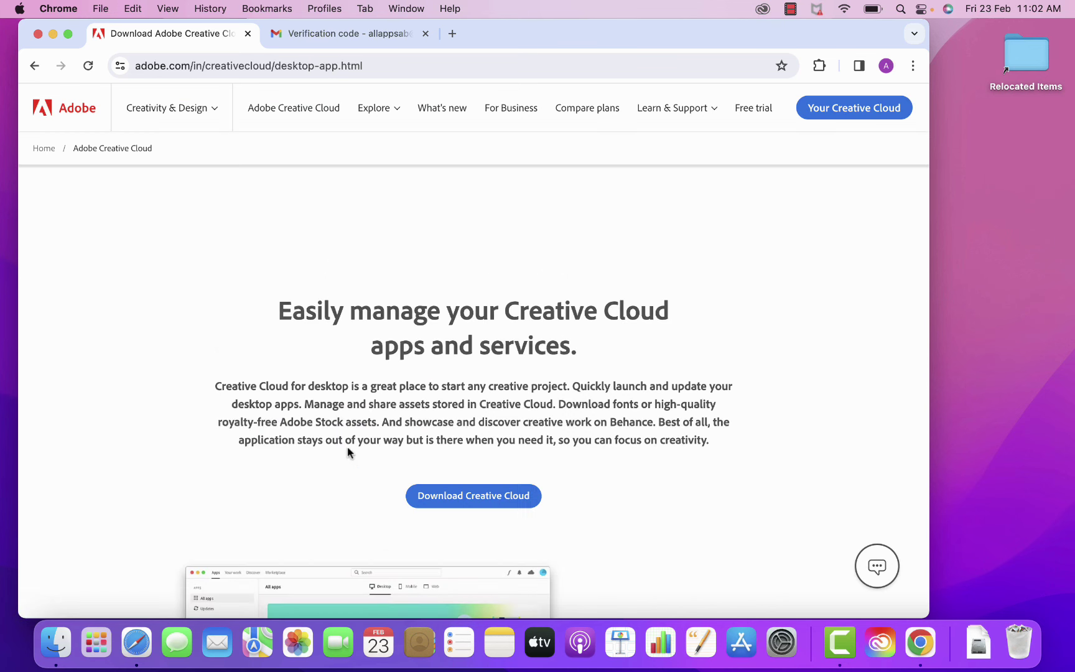
pyautogui.click(486, 501)
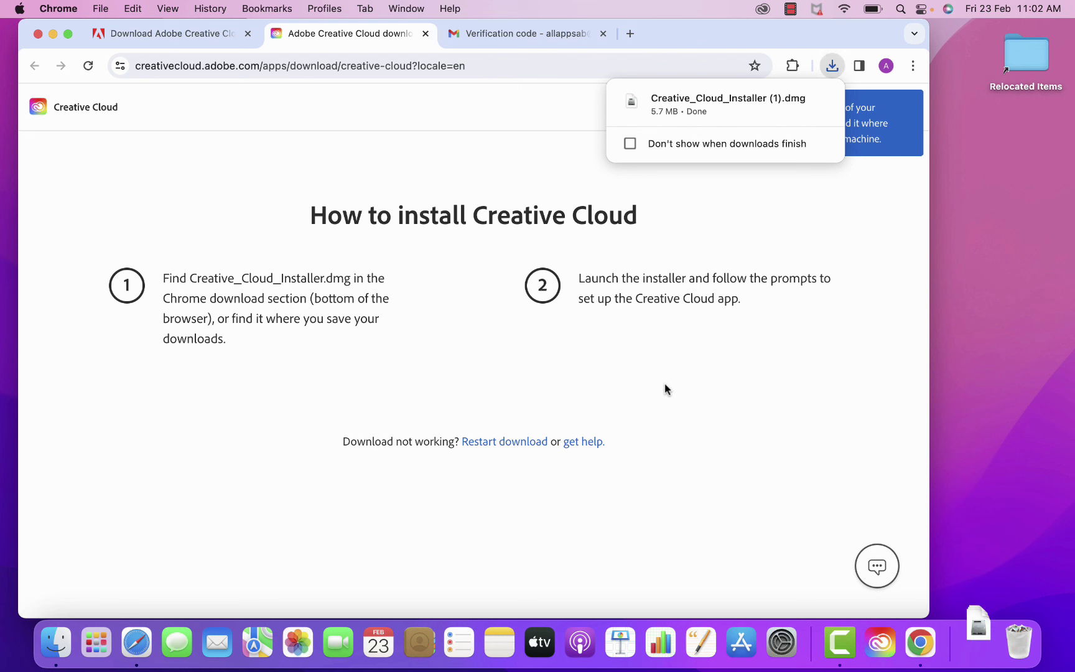
pyautogui.moveTo(727, 104)
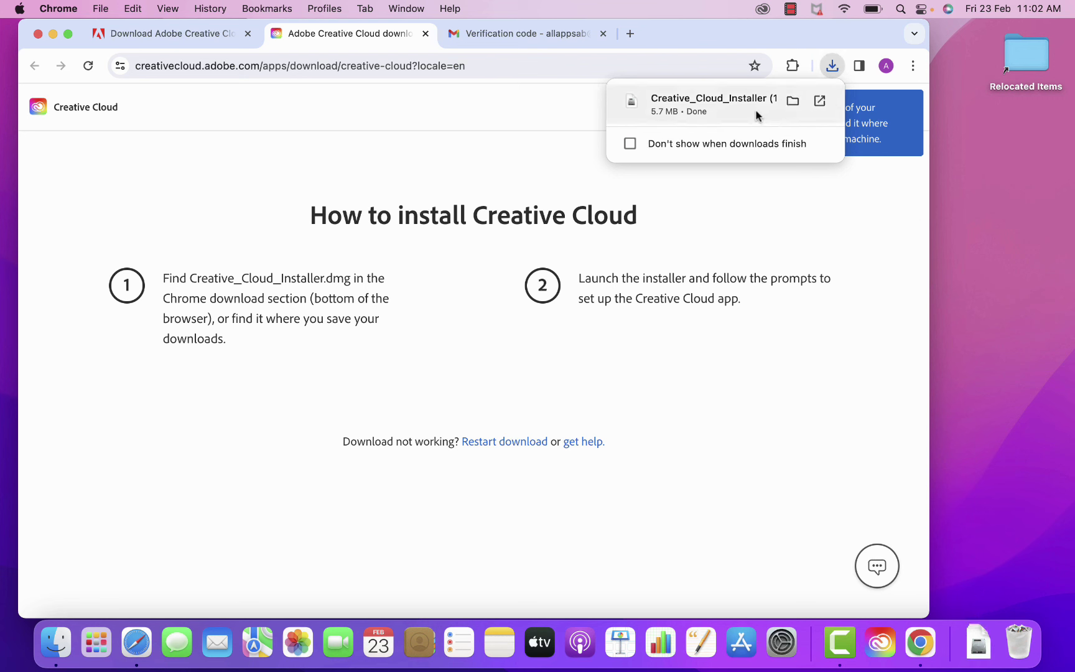
# Open the downloaded installer DMG, launch Creative Cloud Installer, and allow it to open
pyautogui.click(757, 111)
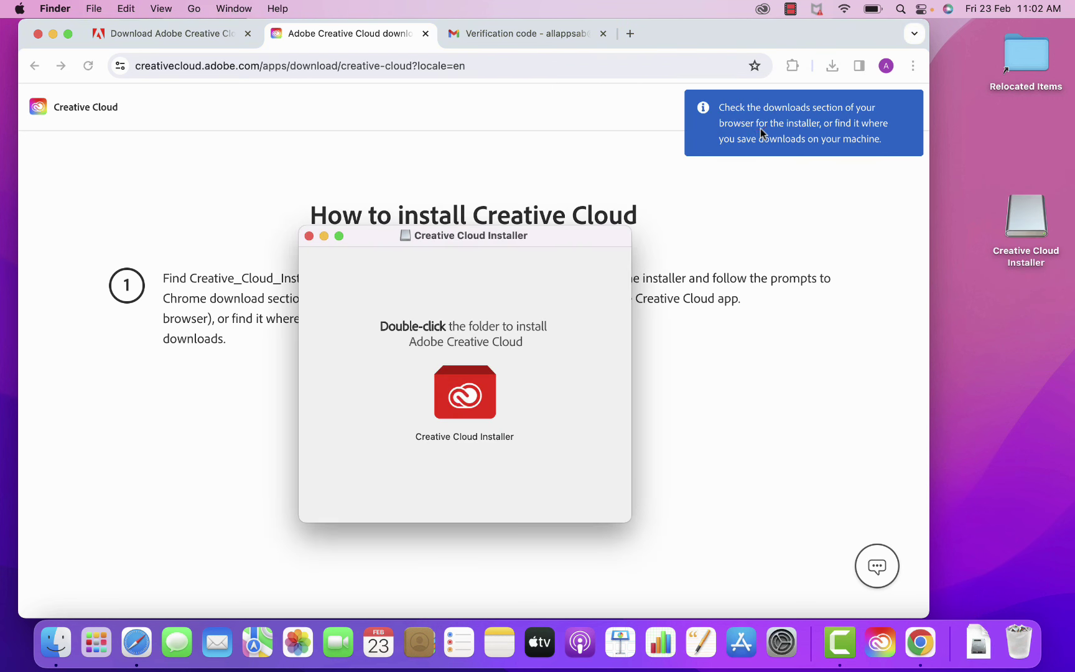
pyautogui.doubleClick(483, 396)
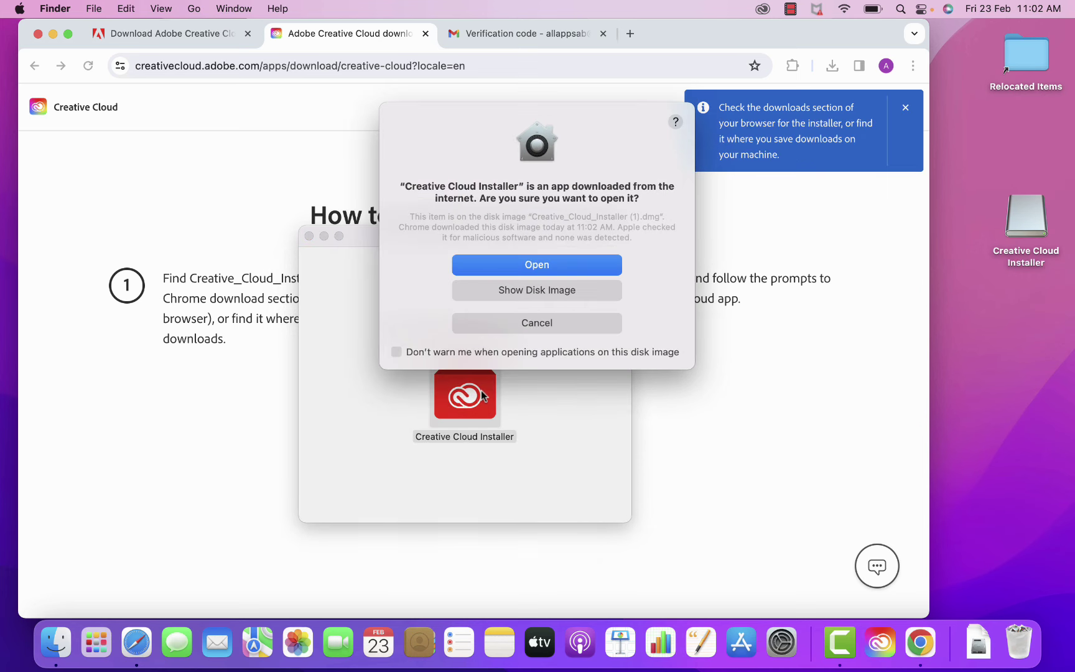
pyautogui.click(550, 268)
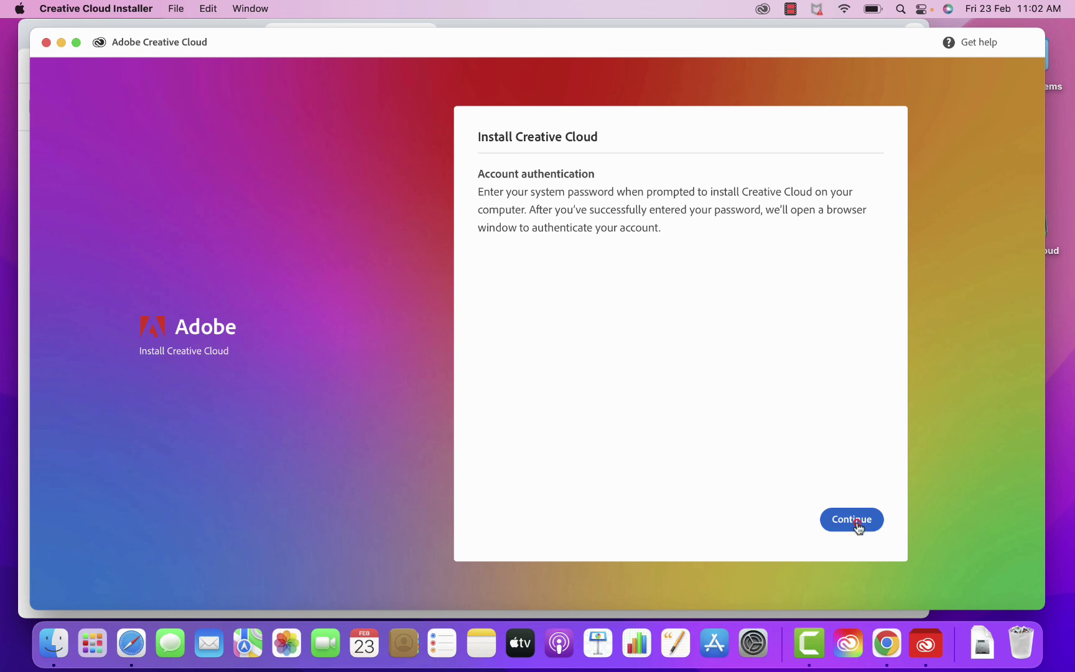
# Authorise the installation with the Mac password and skip the role and creative-topics questions
pyautogui.click(855, 521)
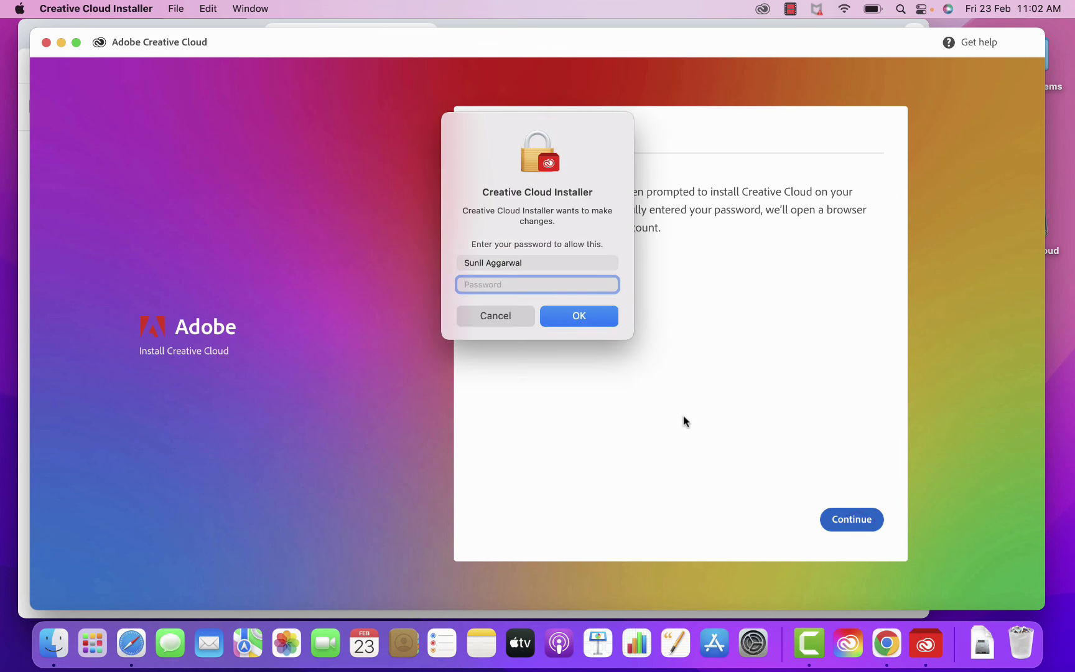
pyautogui.press('Return')
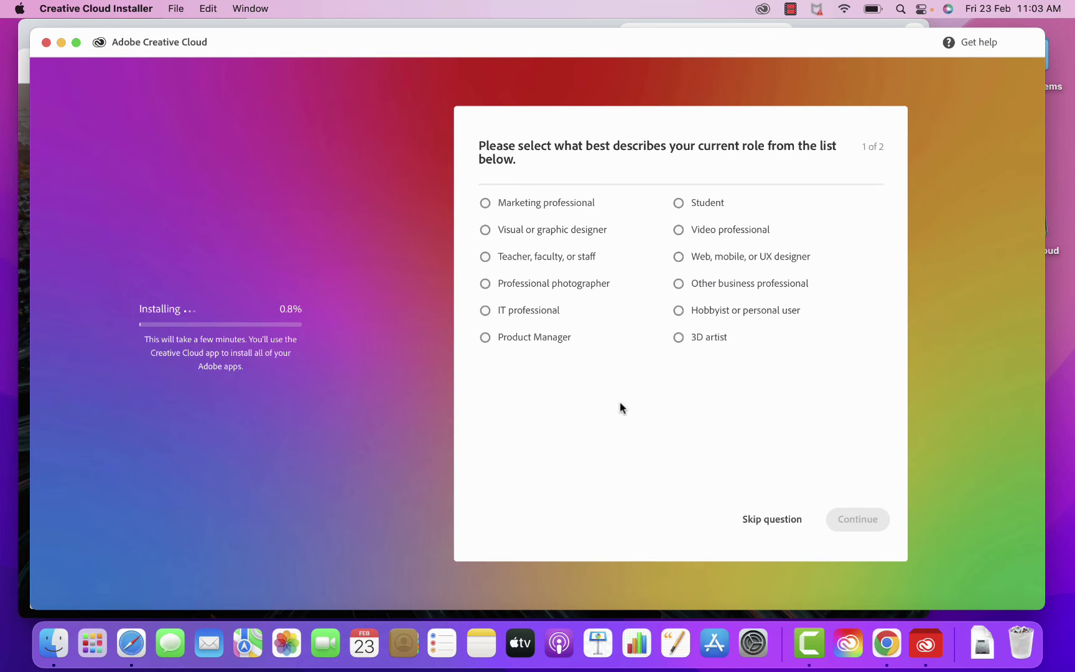
pyautogui.click(763, 520)
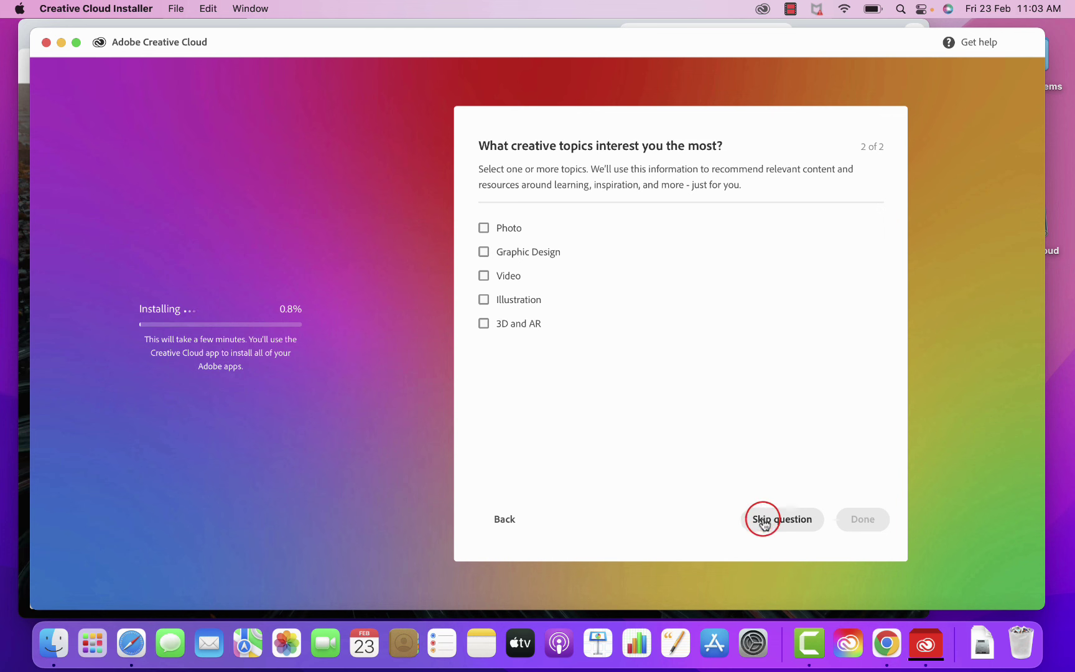
pyautogui.click(763, 520)
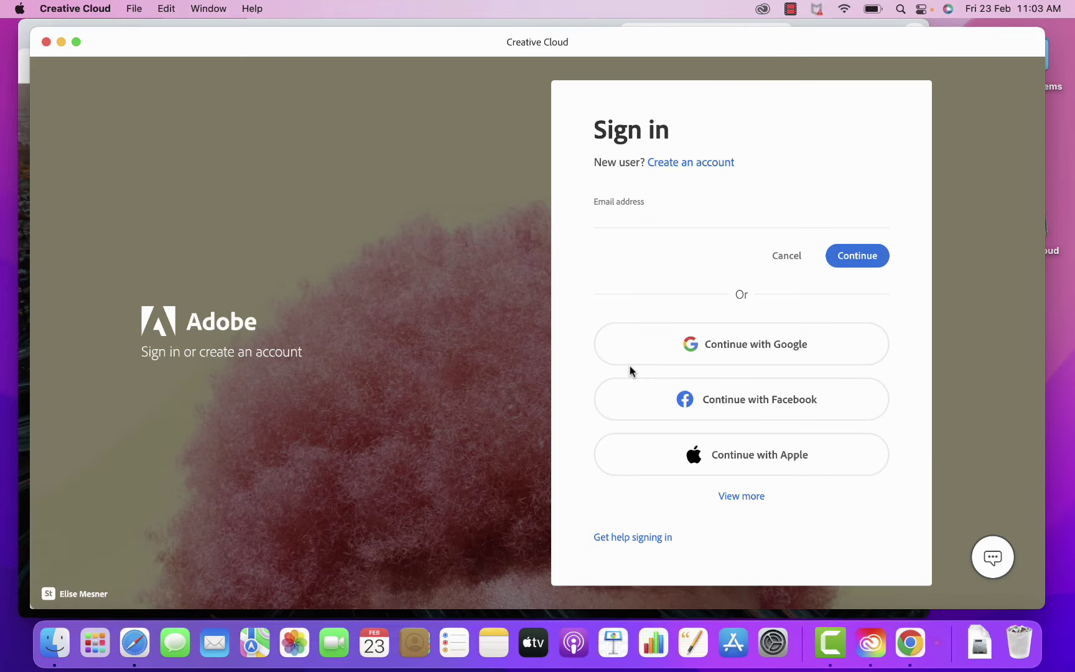
# Sign in to the Creative Cloud app with the trial account's email and password, confirming the extra sign-in prompt
pyautogui.click(698, 223)
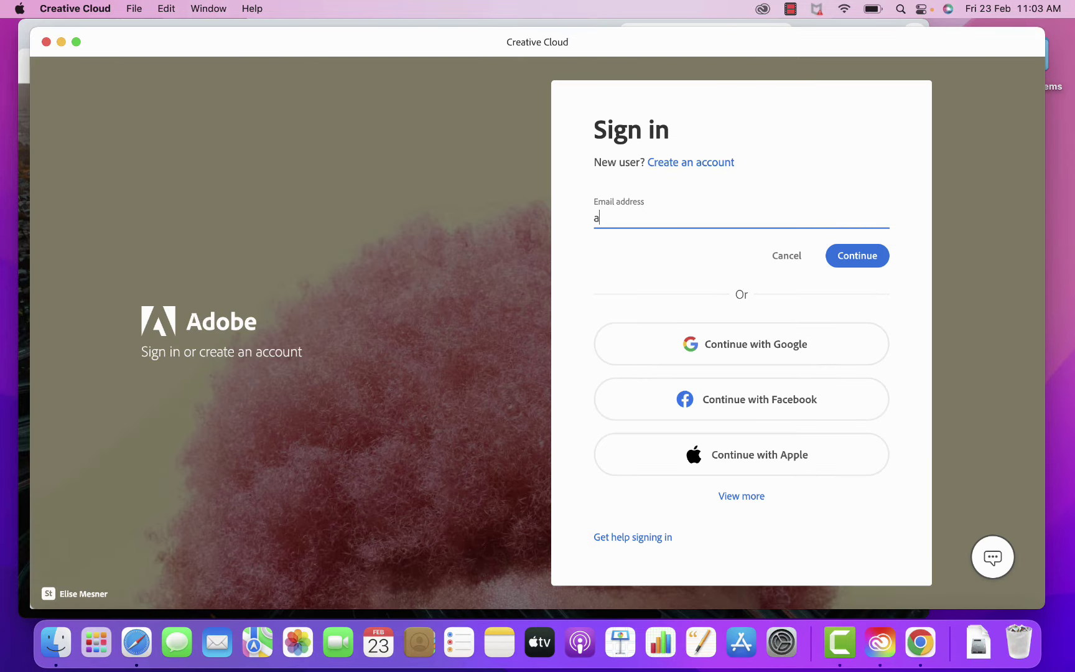
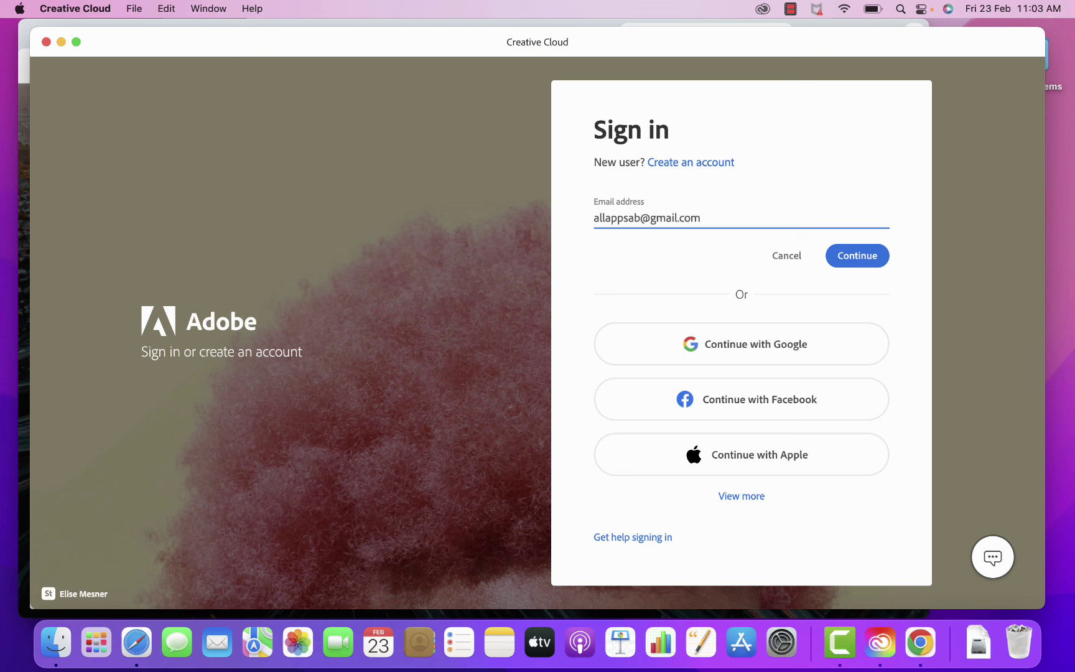
pyautogui.click(863, 264)
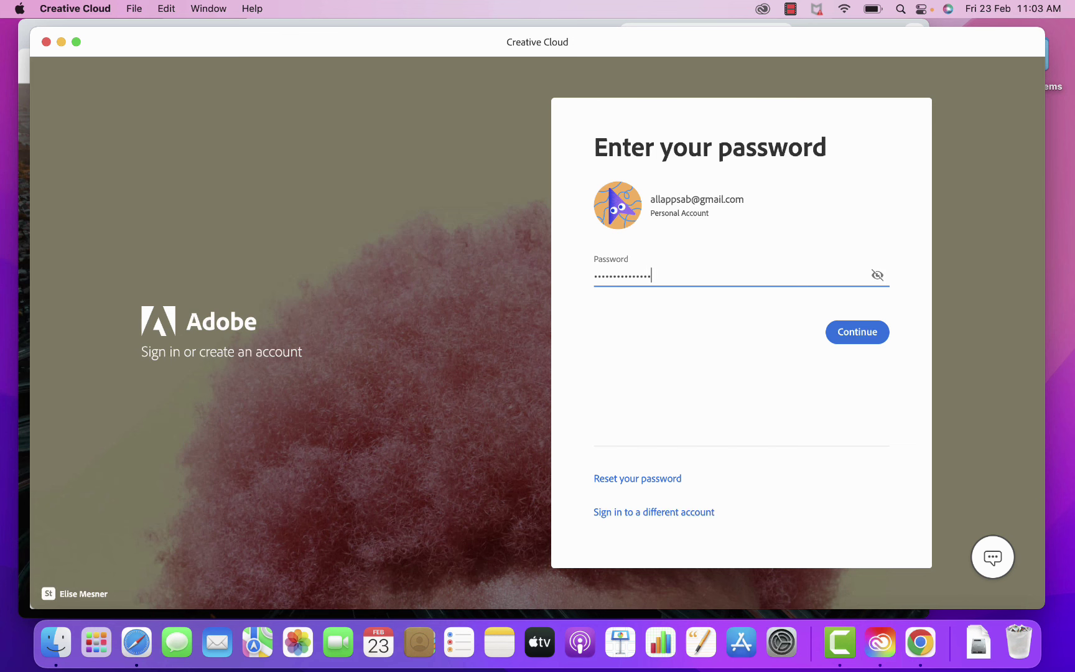
pyautogui.click(858, 335)
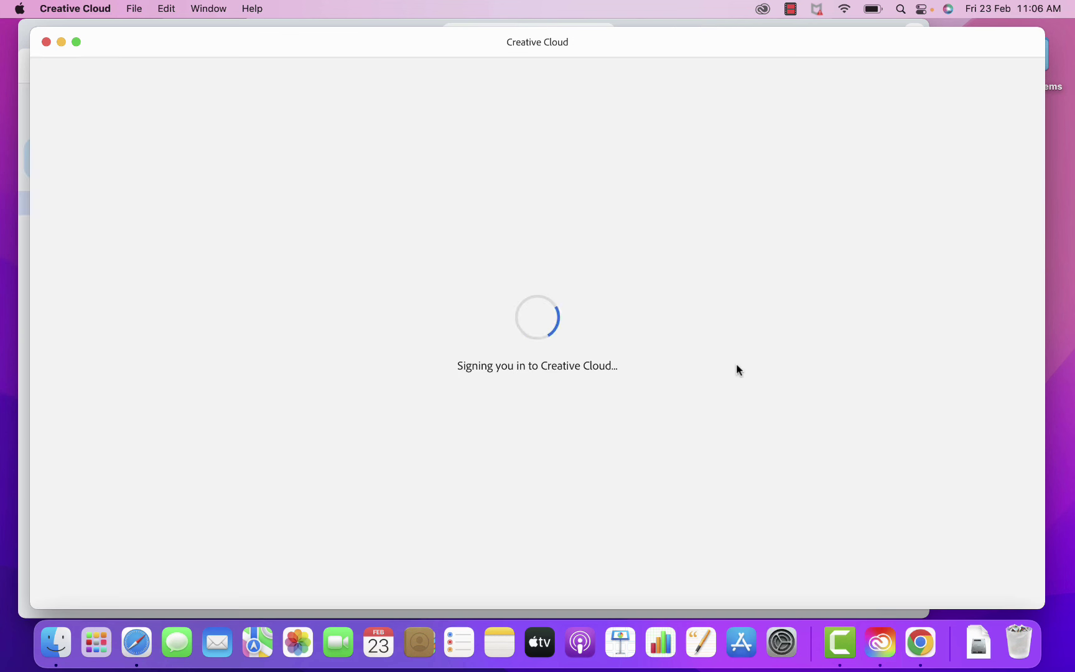
pyautogui.click(670, 361)
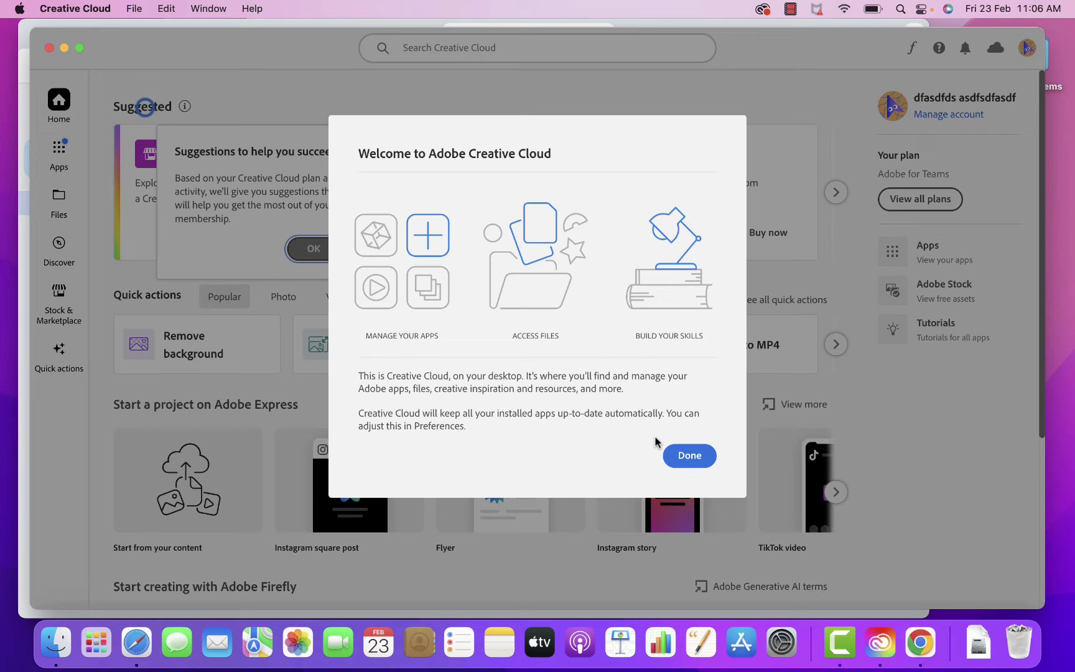
# Dismiss the welcome dialog, check the signed-in account, and go to the All apps list
pyautogui.click(681, 457)
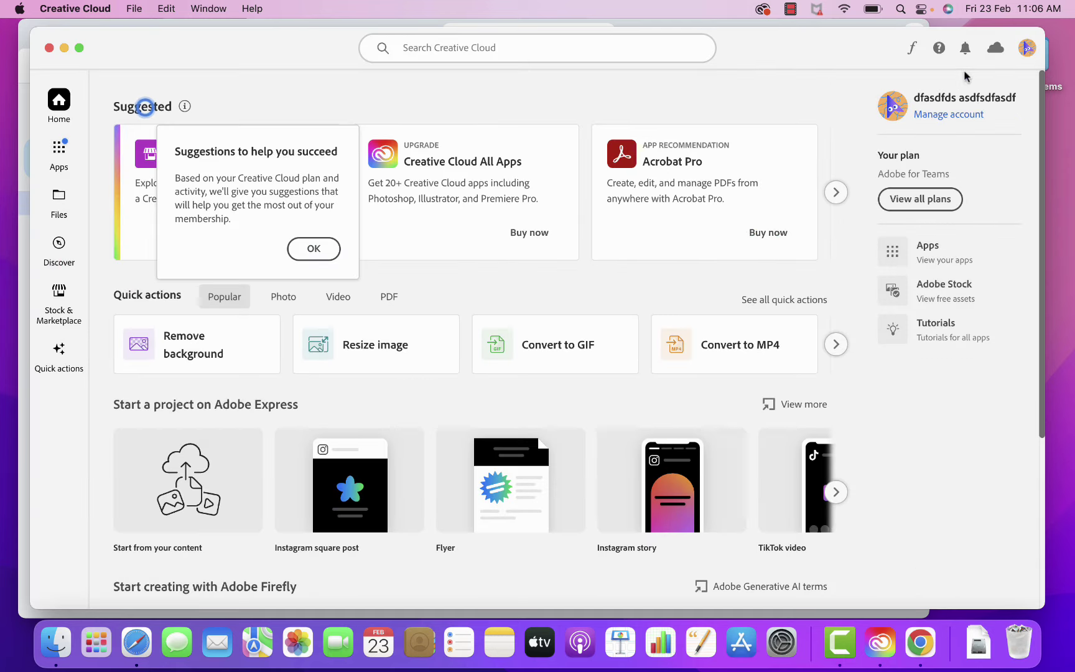
pyautogui.click(1027, 48)
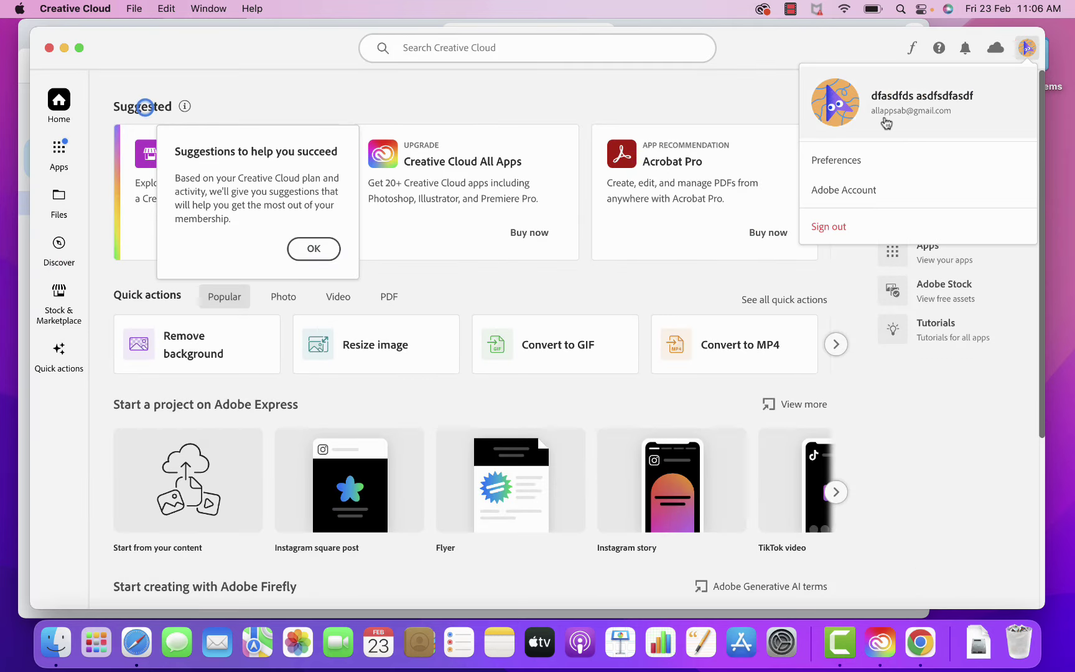
pyautogui.click(1028, 48)
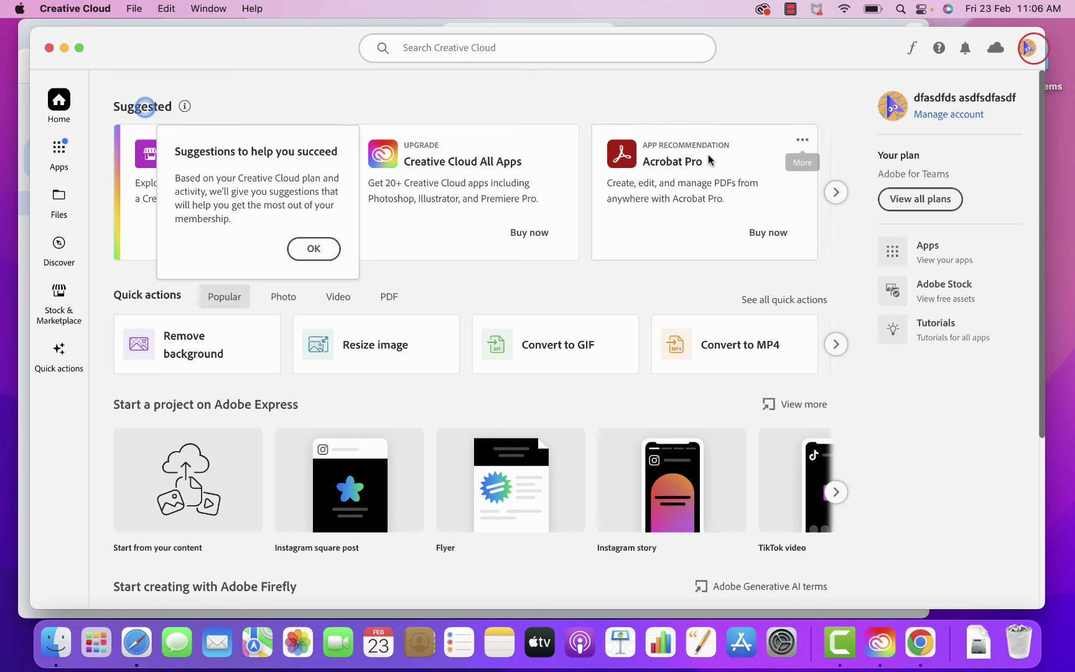
pyautogui.click(58, 147)
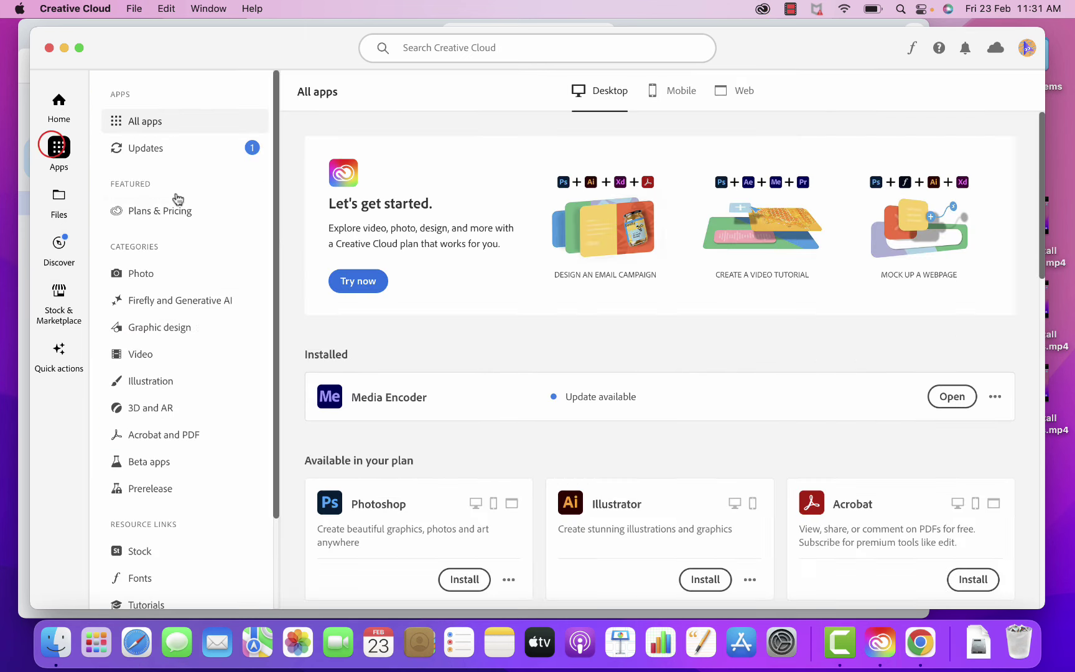
# Install After Effects with Cinema 4D by Maxon included
pyautogui.scroll(-2, 413, 361)
pyautogui.scroll(-5, 412, 360)
pyautogui.scroll(-2, 414, 361)
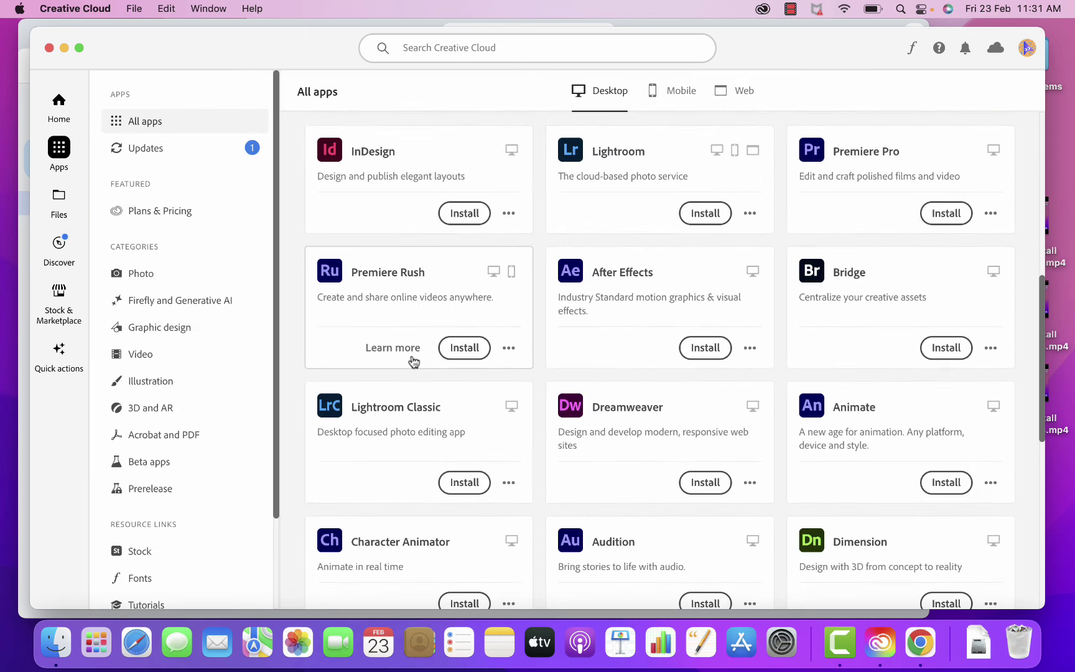
pyautogui.moveTo(660, 308)
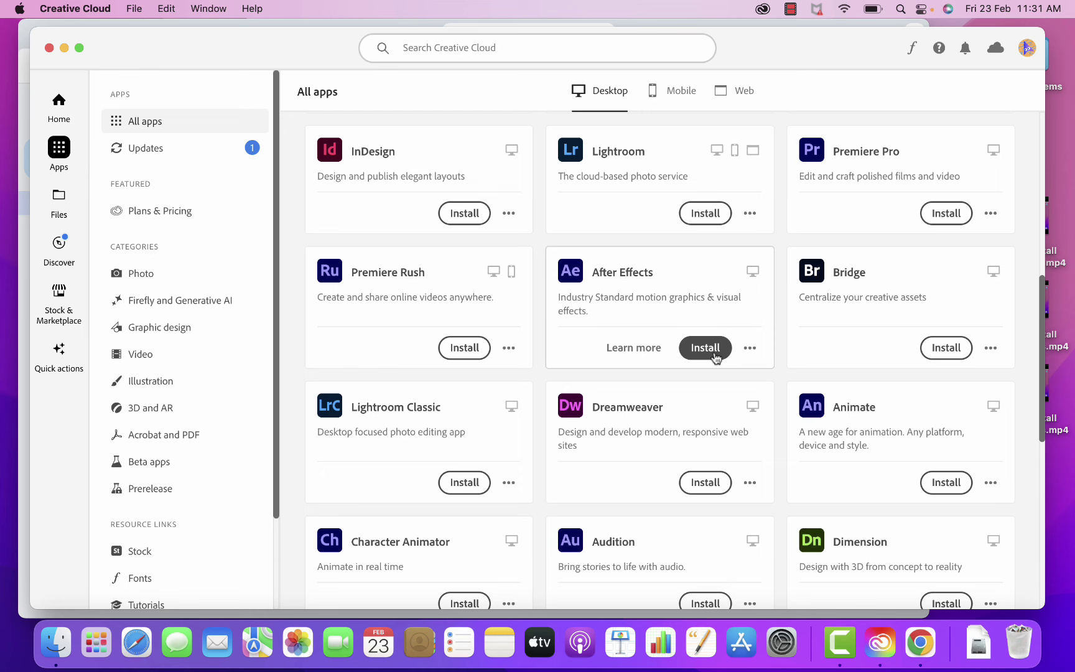
pyautogui.click(715, 353)
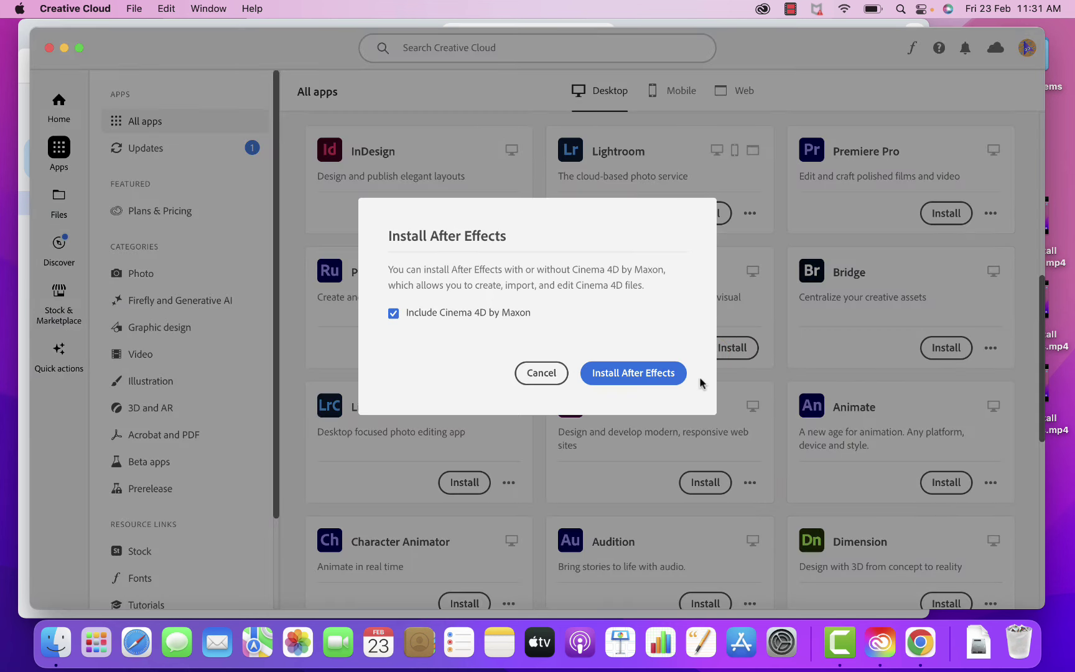
pyautogui.click(669, 374)
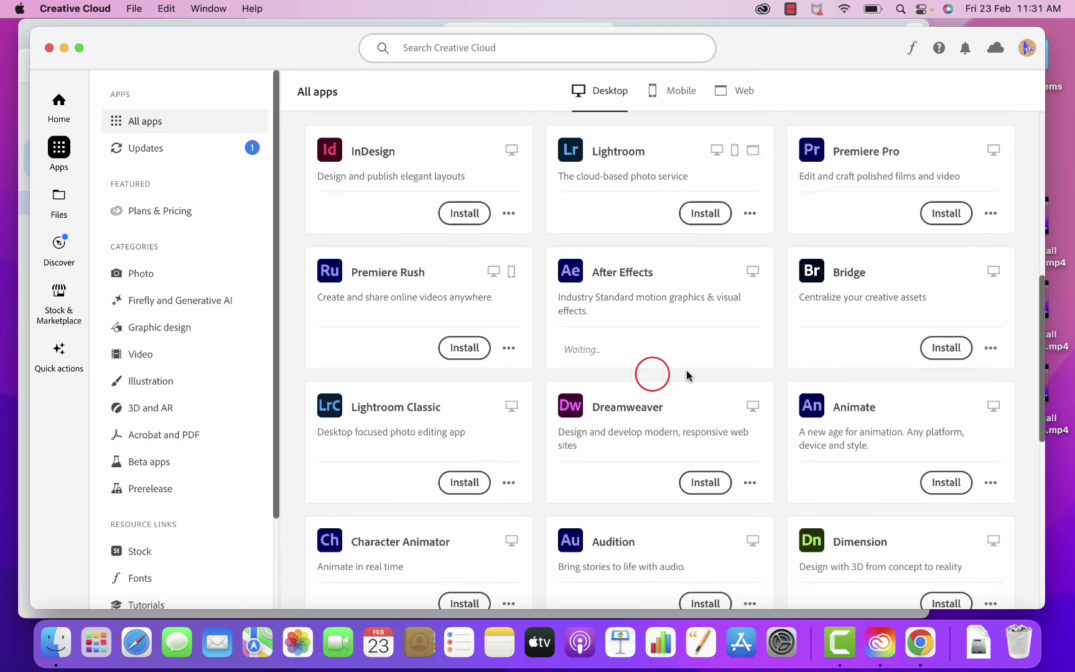